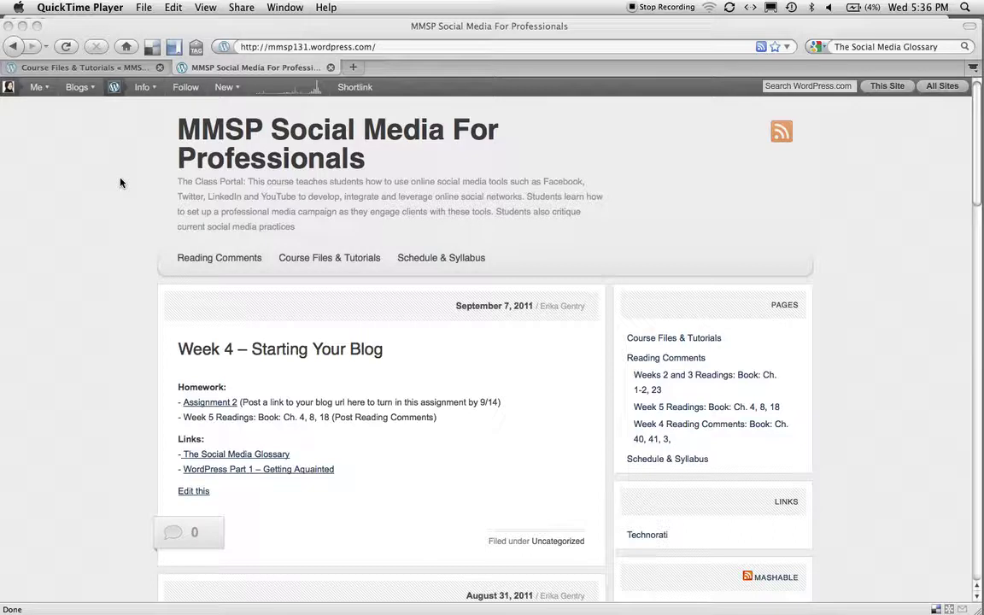
click(300, 49)
click(300, 47)
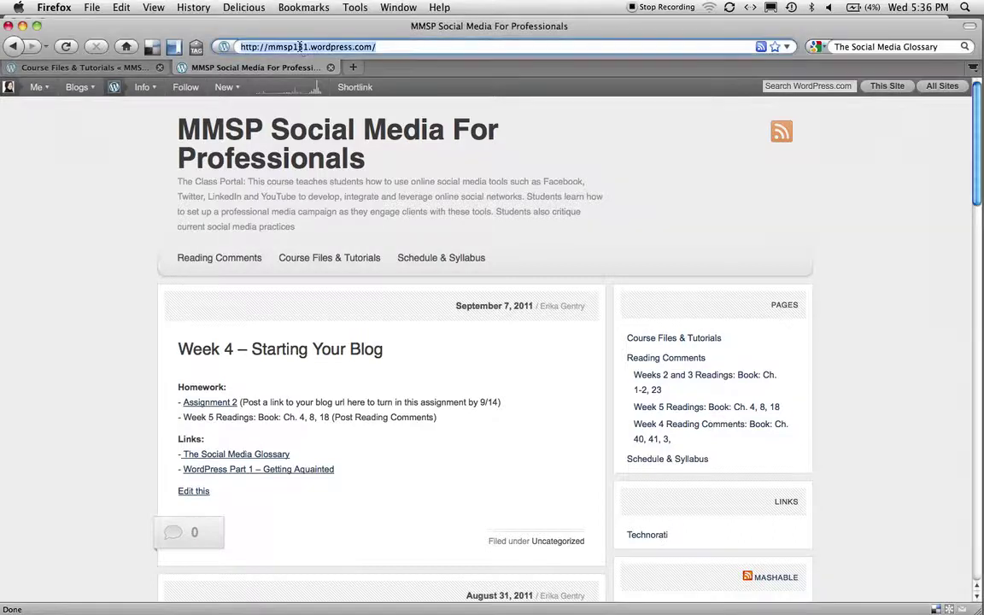
text(www.wor)
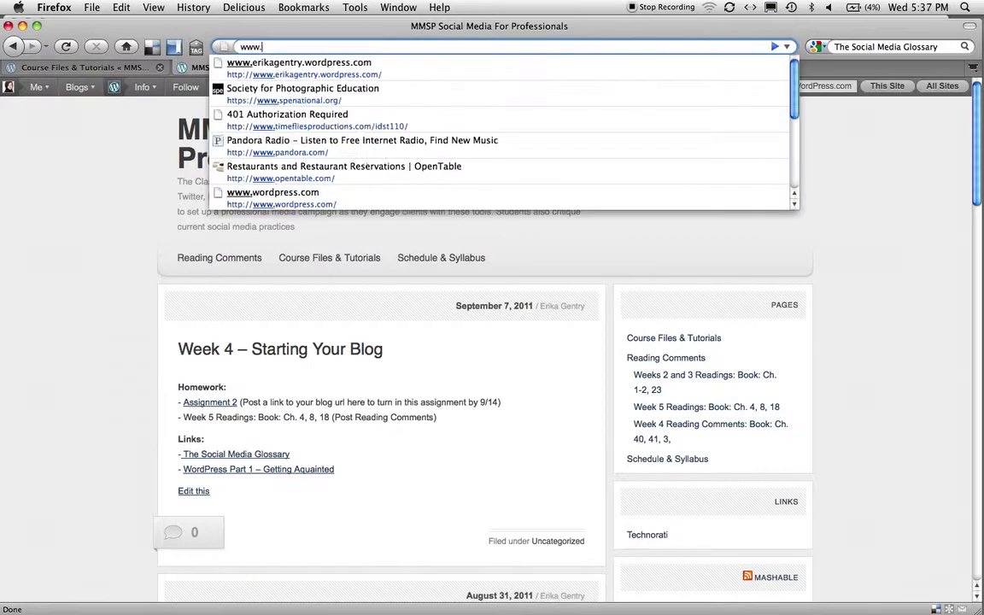
text(dpress.com)
key(Return)
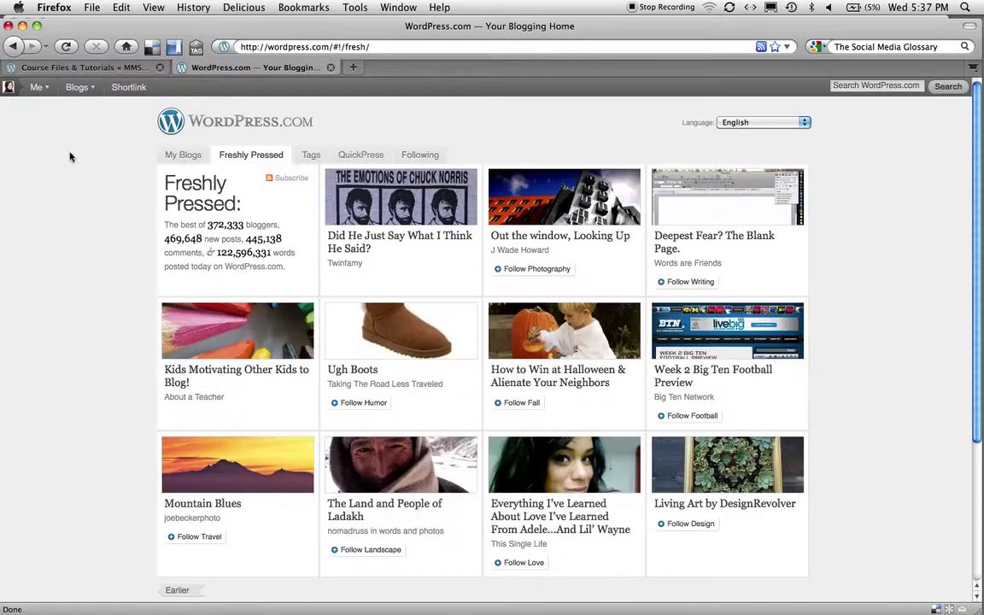
Step: View the account's public profile page and return to the blog's dashboard
click(45, 90)
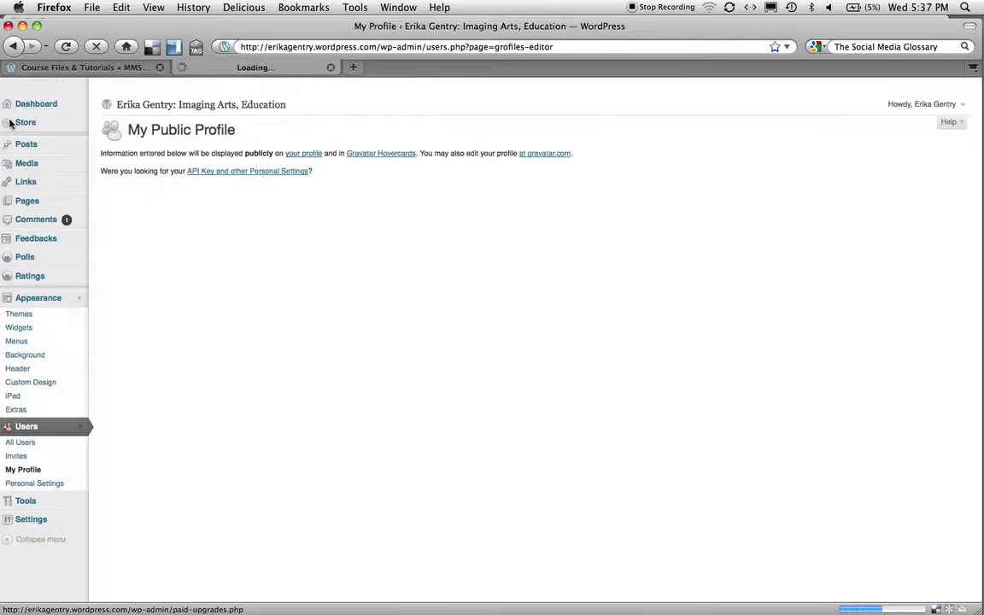
click(10, 123)
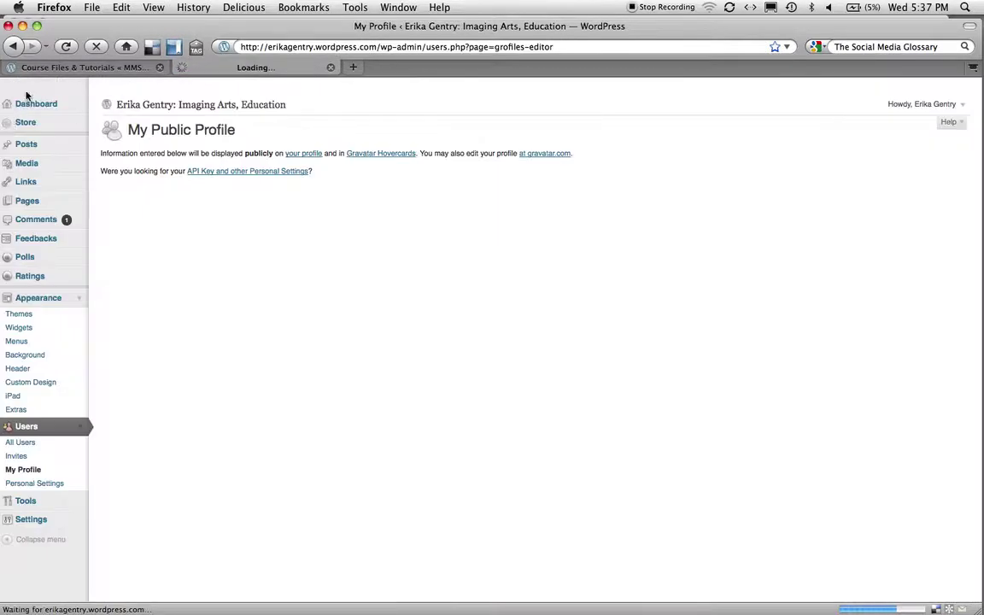
click(15, 44)
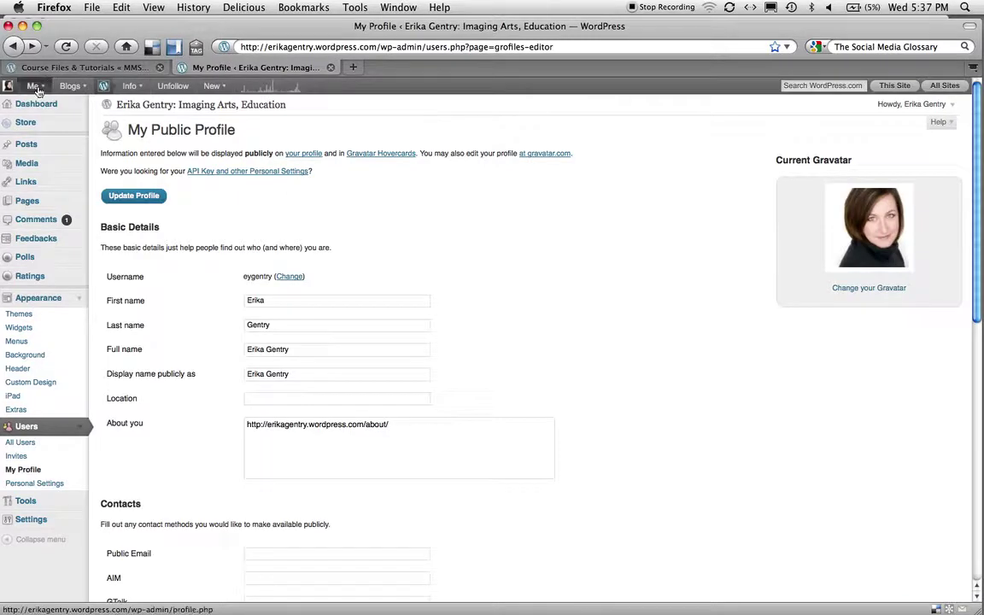
mouse_move(35, 94)
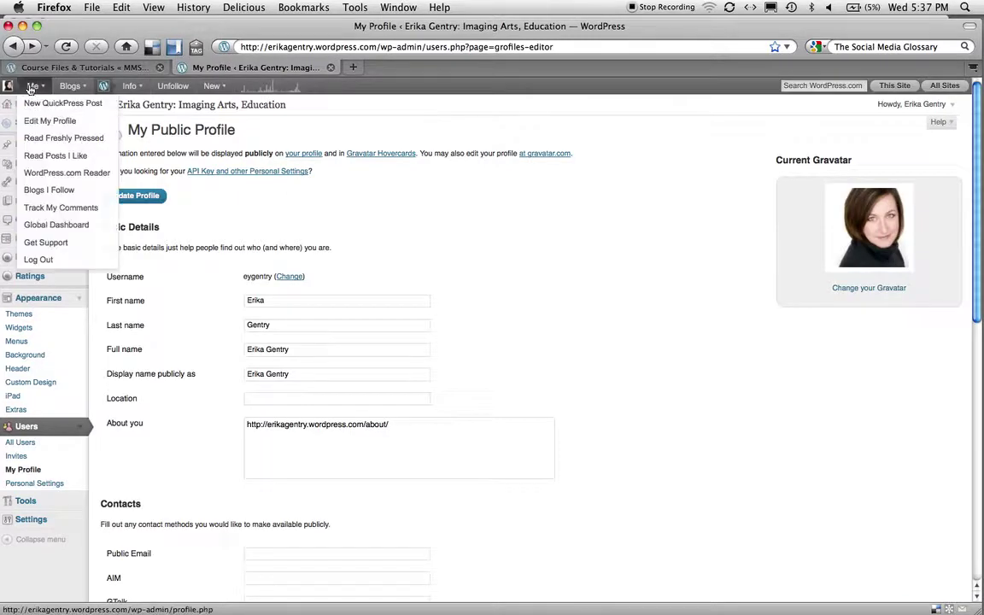
click(11, 104)
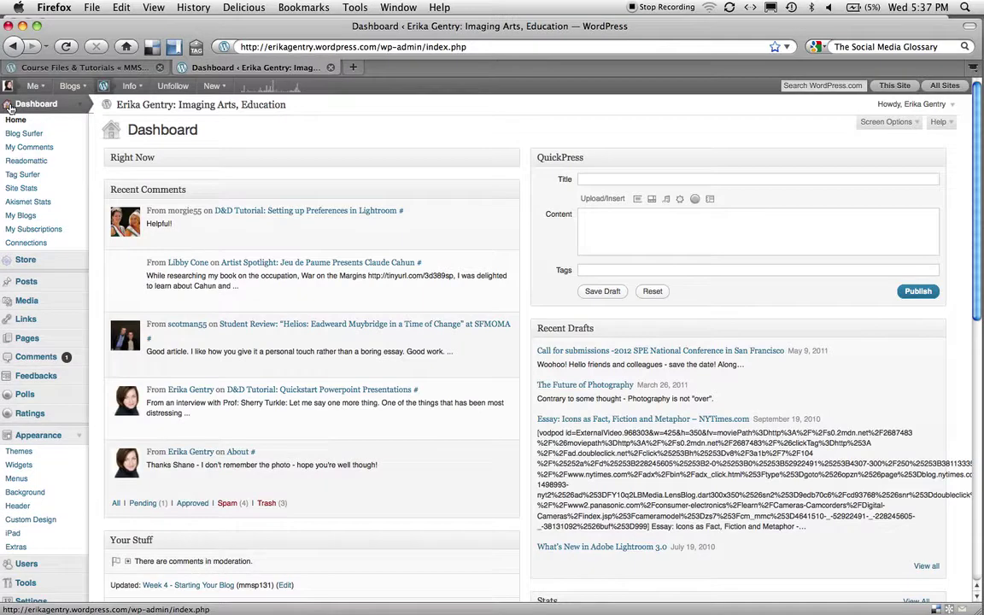
Step: Open the signup form for registering a new blog
mouse_move(49, 89)
mouse_move(104, 87)
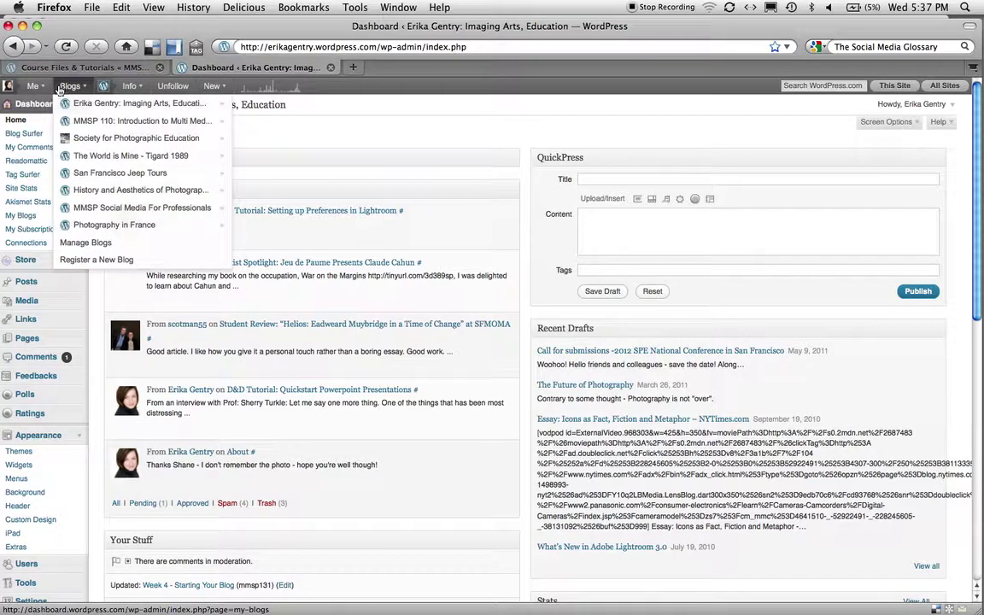
click(109, 258)
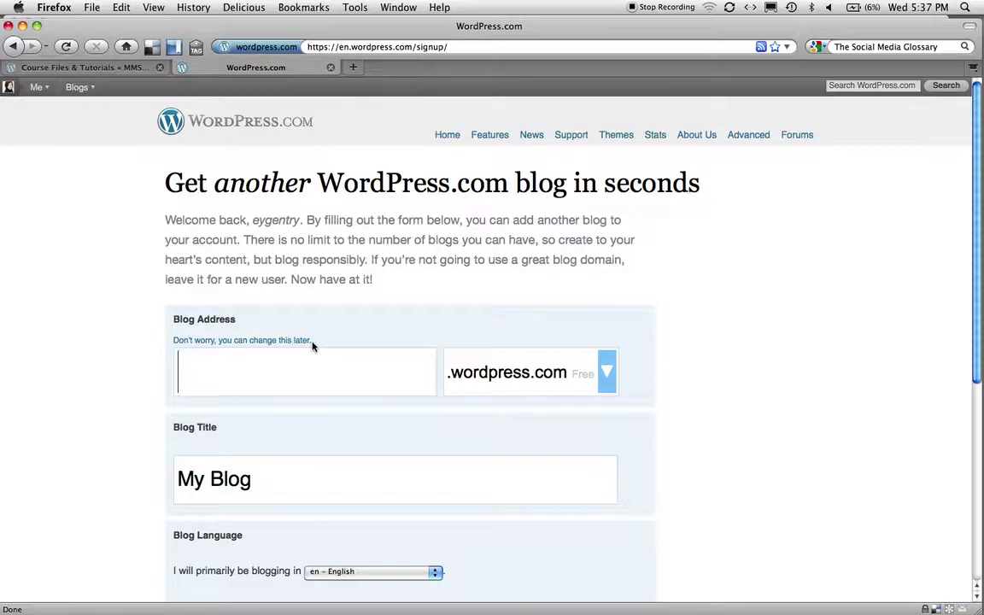
Step: Enter myawesomeblog as the blog address with the free .wordpress.com suffix
scroll(702, 362, down, 2)
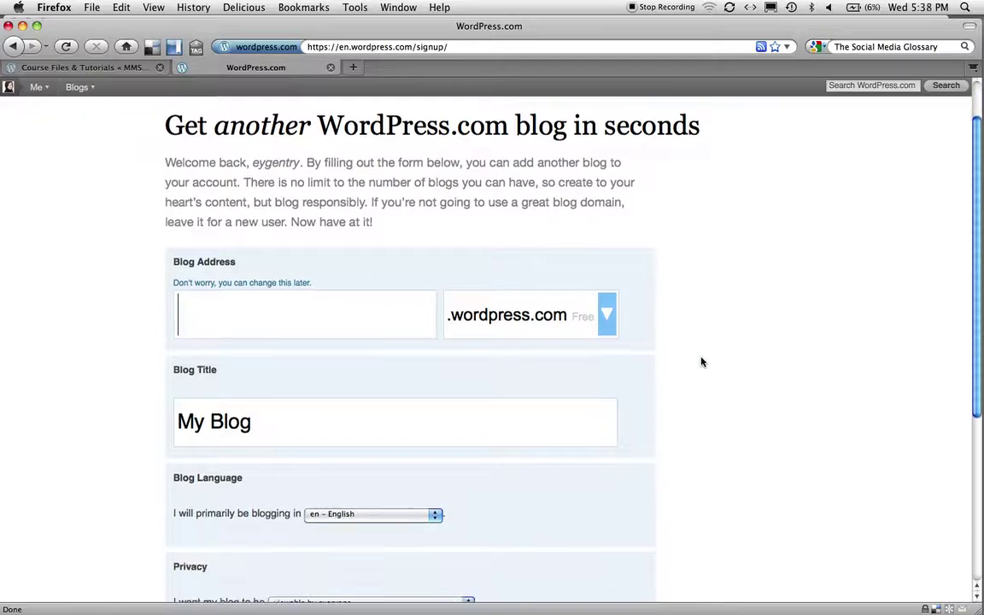
click(613, 317)
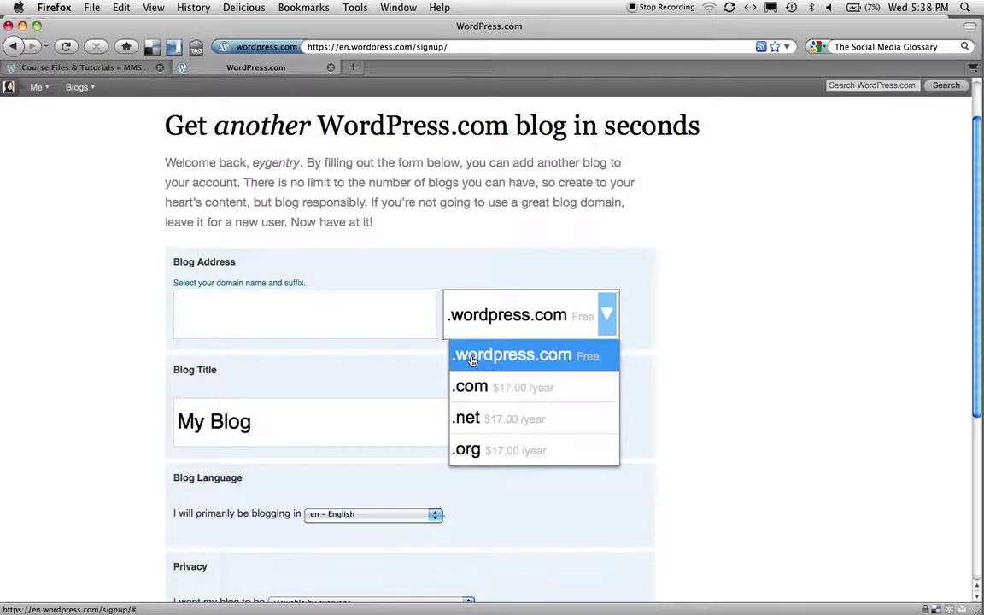
click(472, 357)
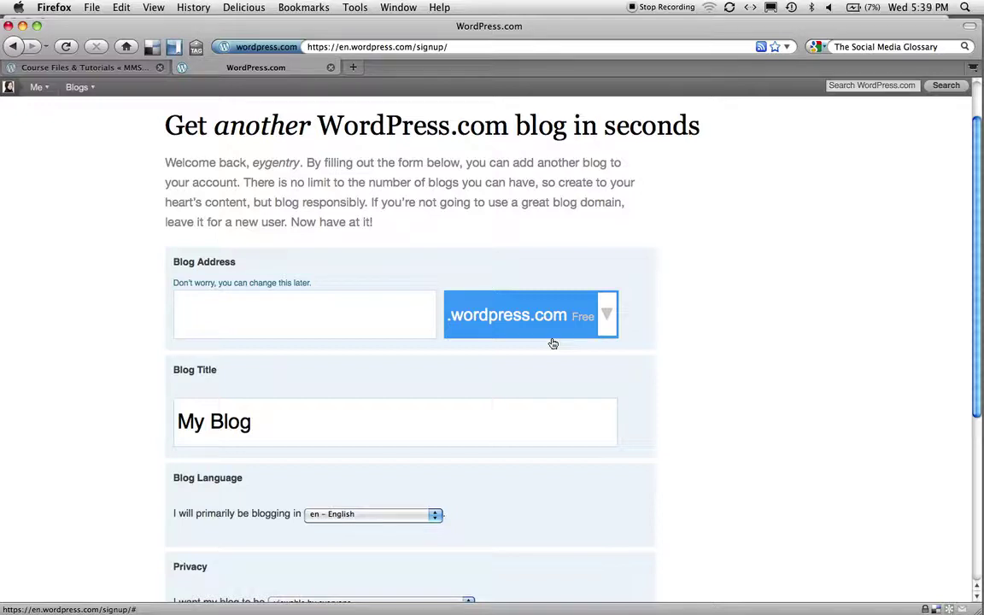
text(myawesome)
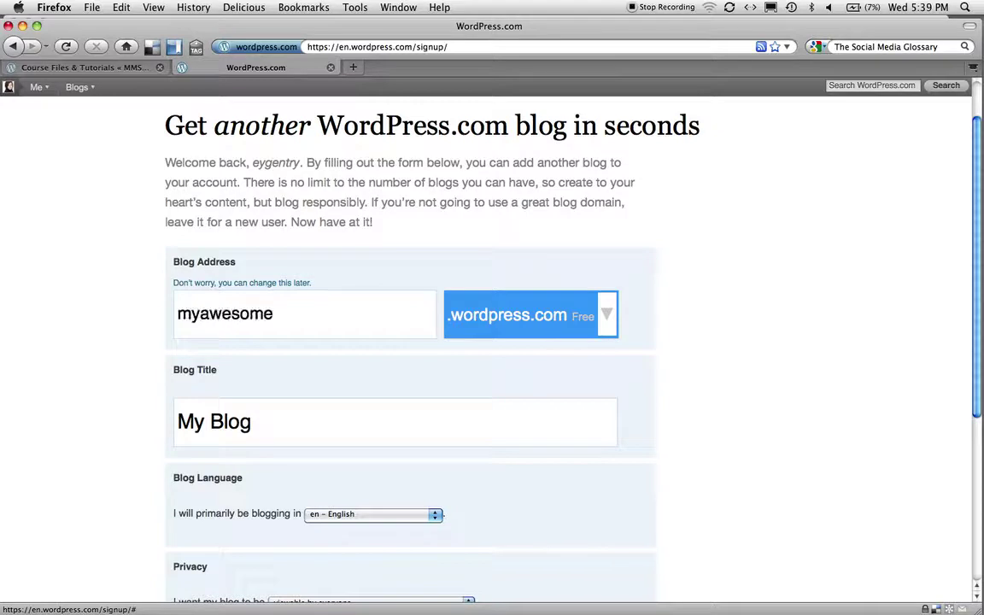
text(s)
key(BackSpace)
text(blog)
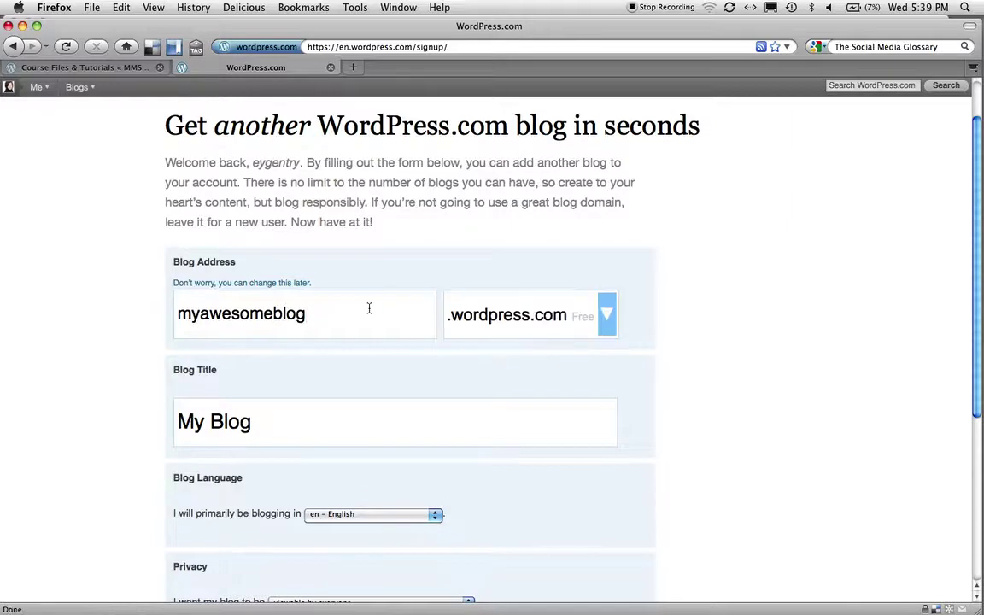
Step: Check the address's availability by moving to the blog title, and choose the suggested my-awesome-blog.com
scroll(369, 308, down, 3)
click(312, 310)
drag(312, 310, 110, 286)
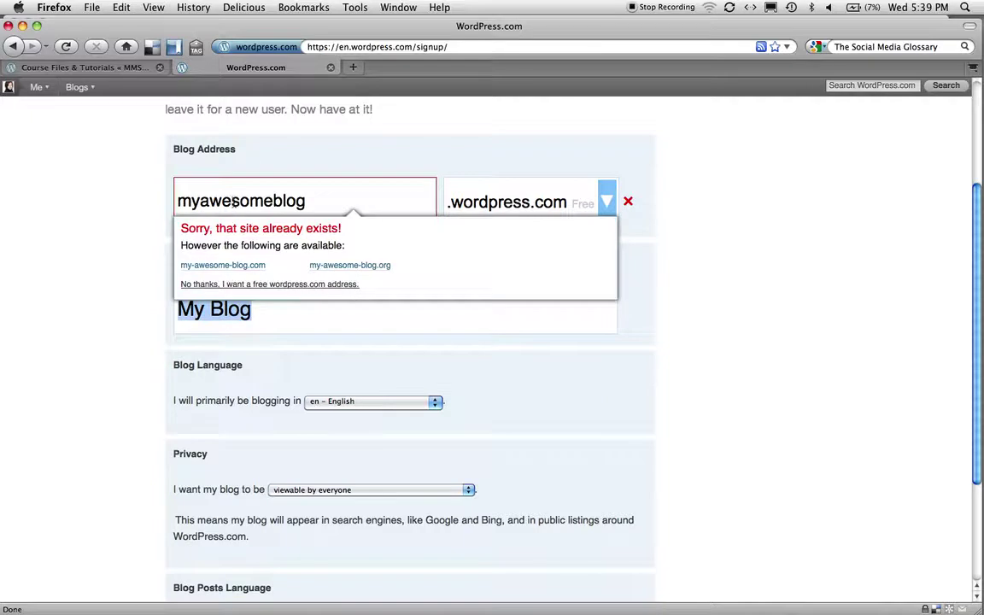
click(226, 265)
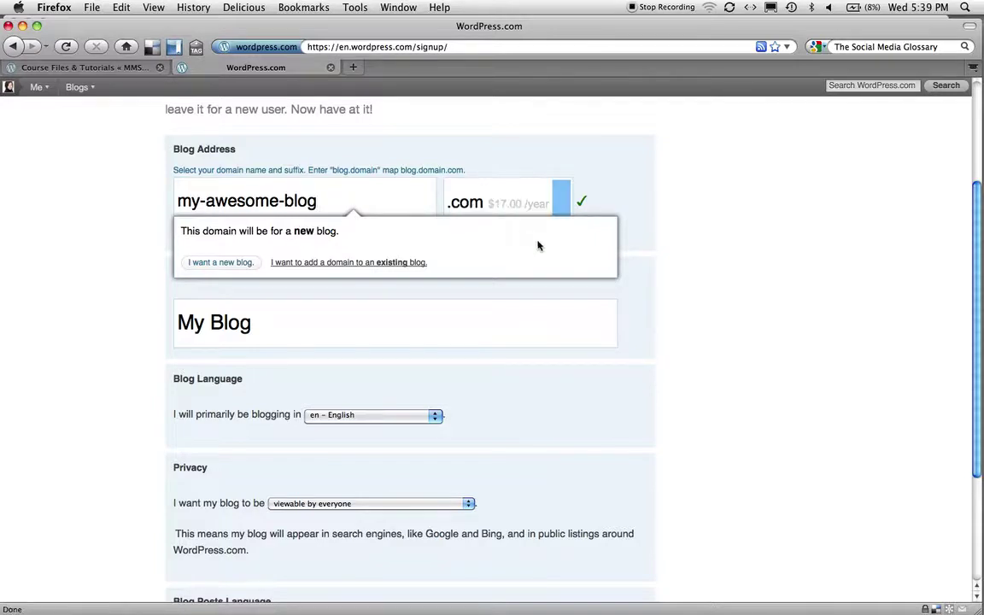
Step: View the available blog languages and keep en - English
scroll(582, 373, down, 5)
scroll(579, 374, down, 1)
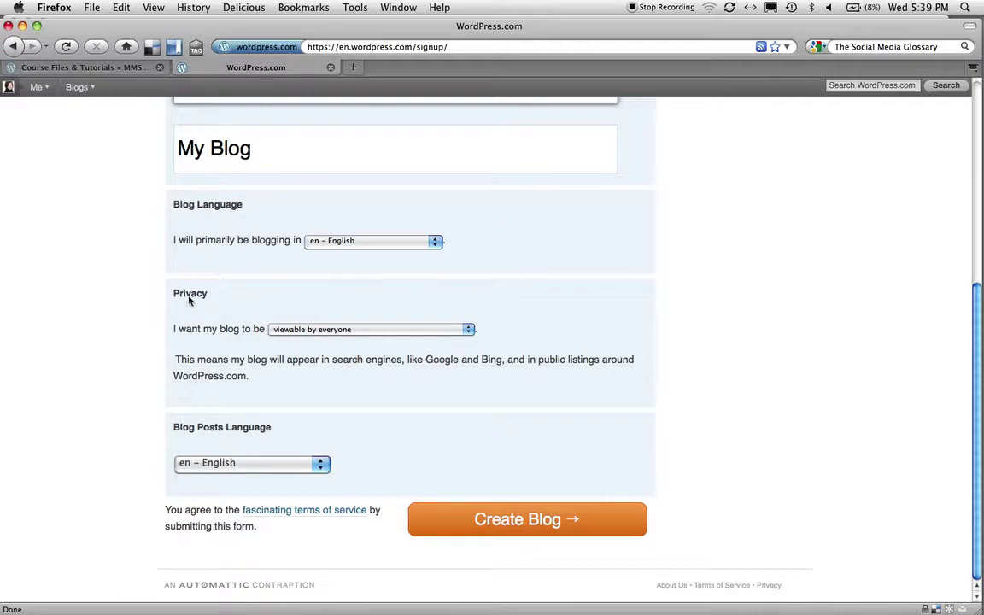
click(335, 242)
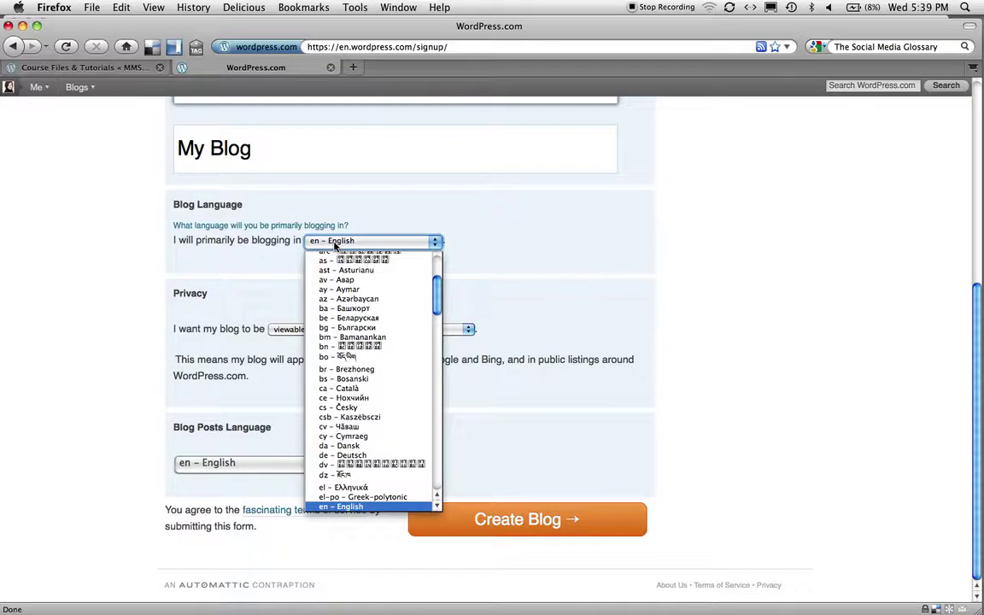
click(334, 244)
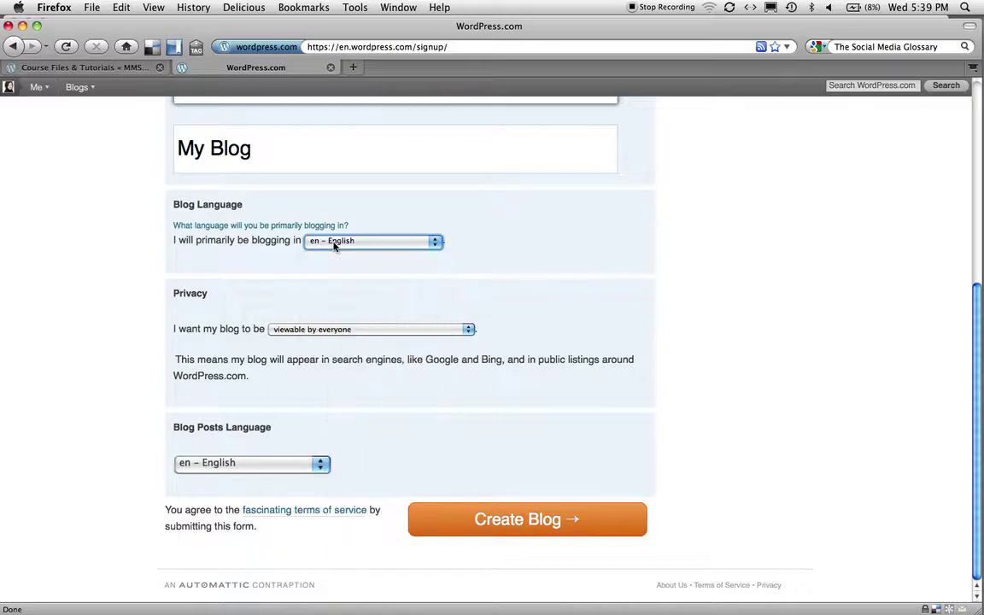
Step: Try the search-engine-blocking and private options for the blog's privacy, and set it back to viewable by everyone
click(305, 329)
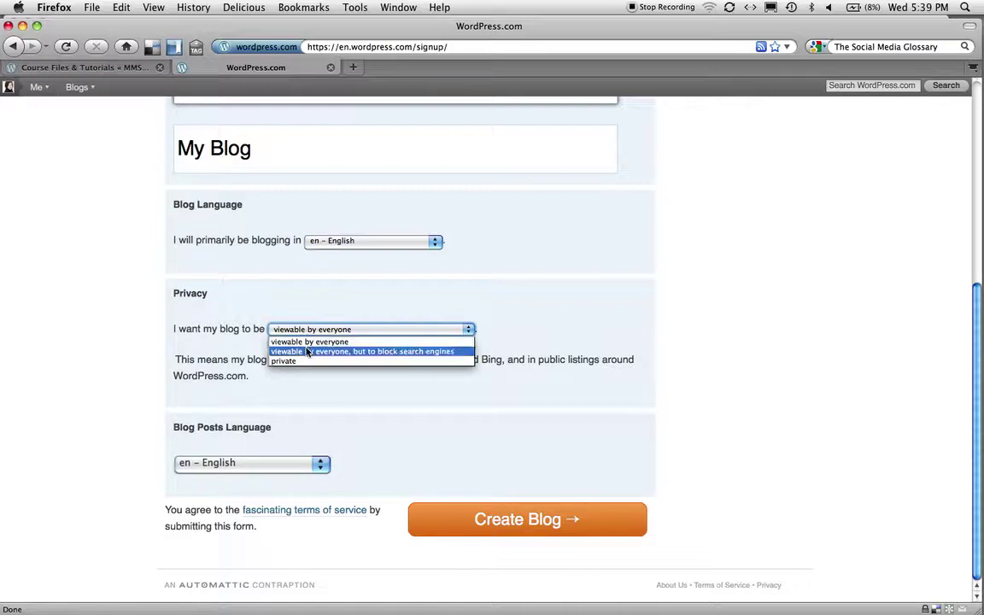
click(308, 351)
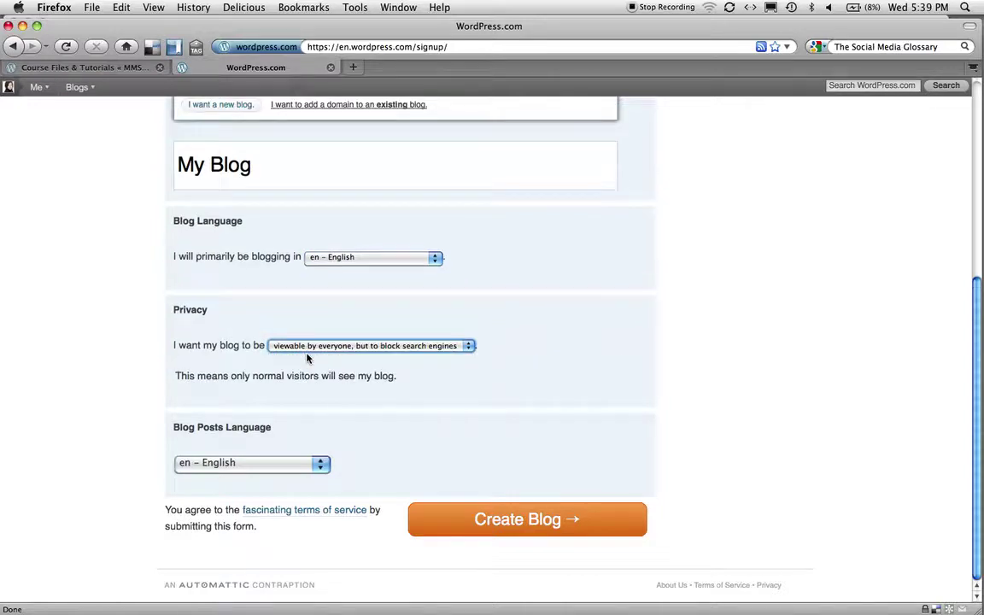
click(307, 347)
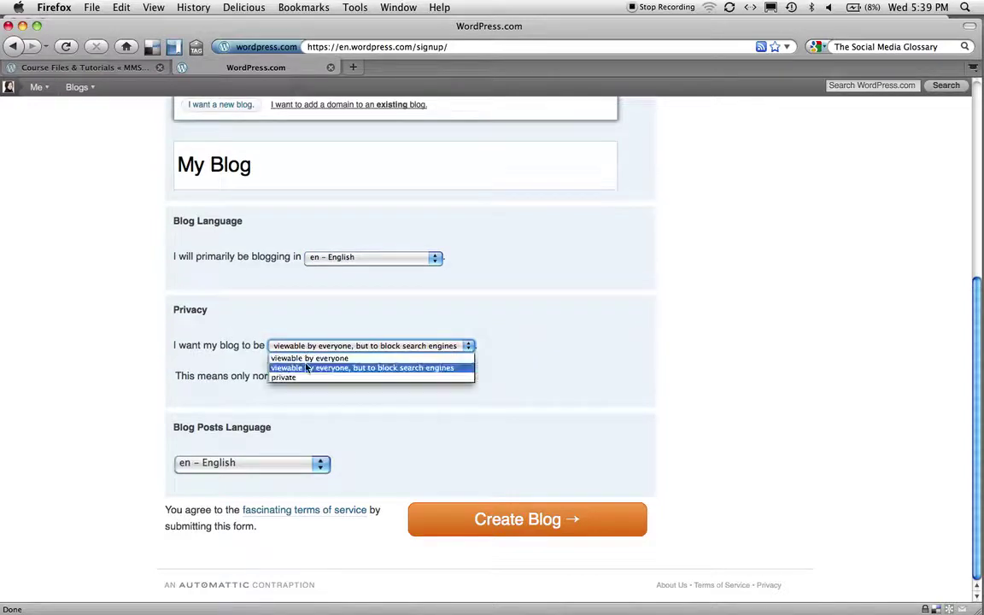
click(303, 377)
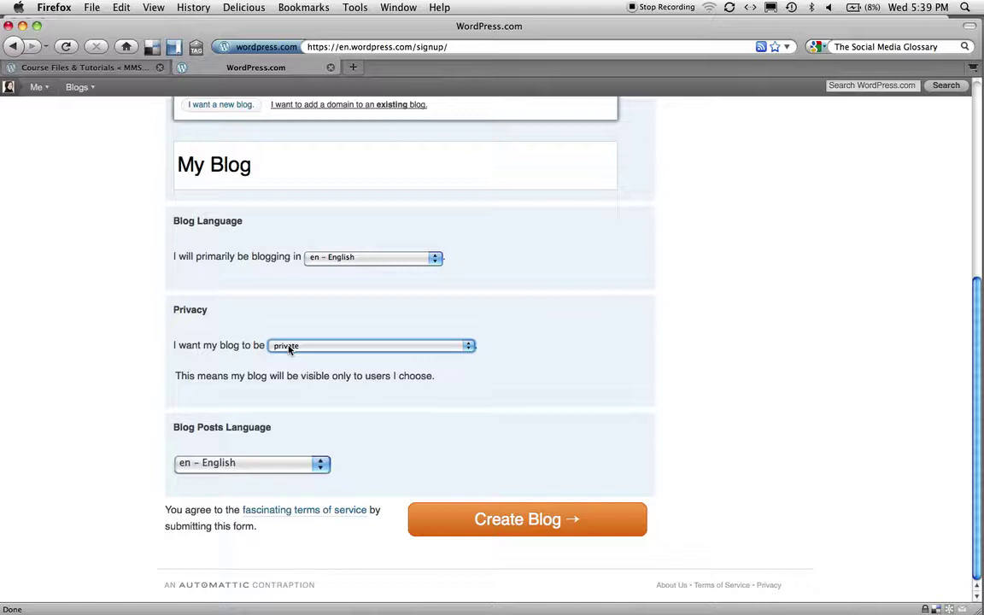
click(289, 346)
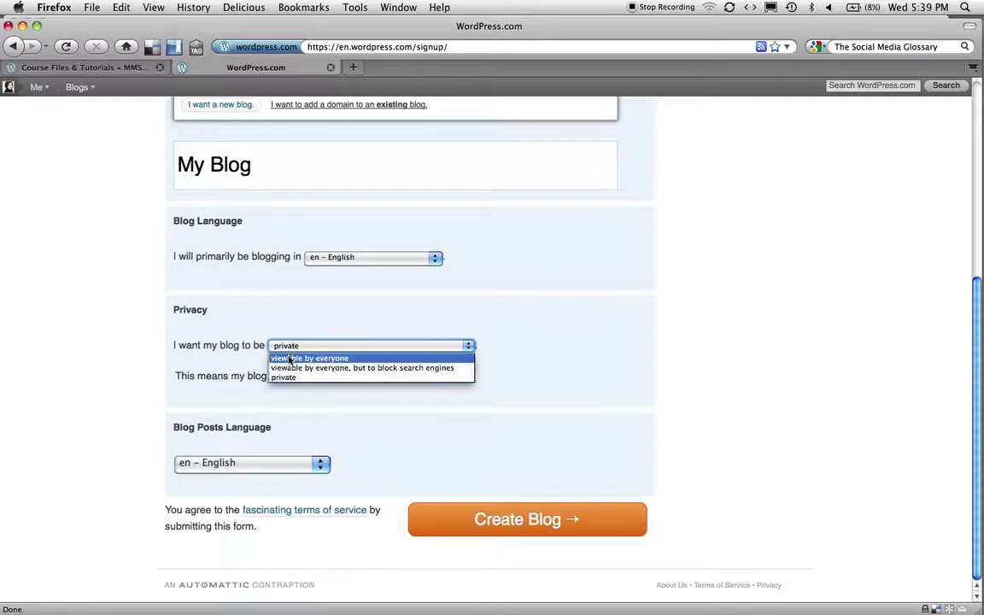
click(260, 355)
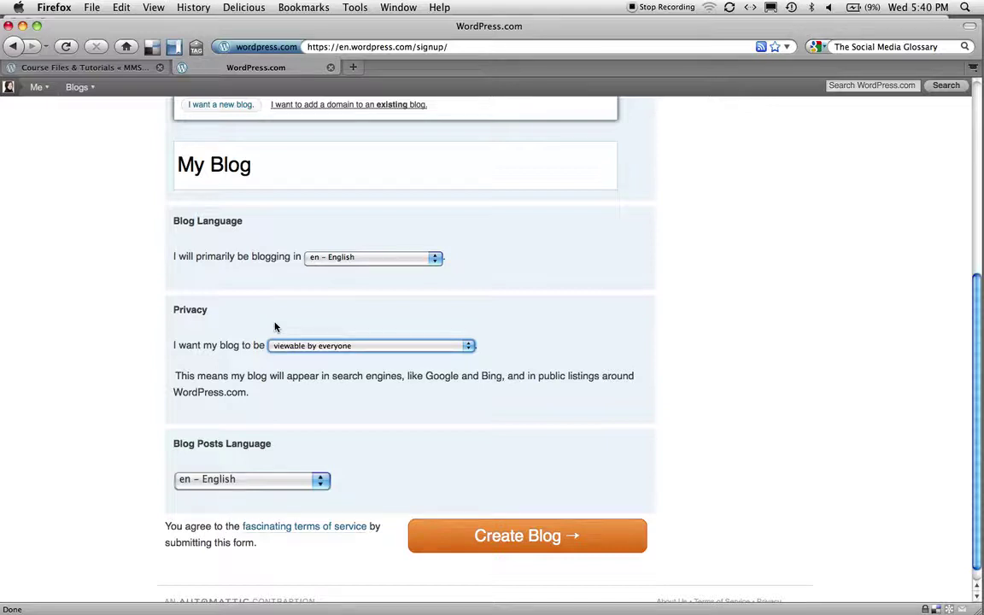
Step: Review the signup form and submit it to create the blog
scroll(567, 409, up, 3)
scroll(564, 408, down, 3)
scroll(562, 408, down, 1)
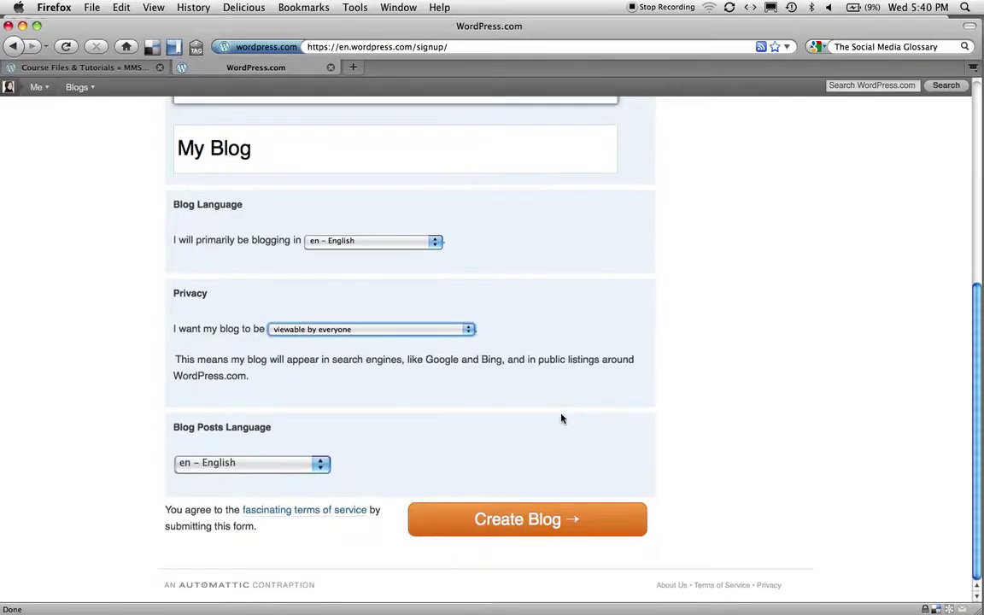
click(540, 521)
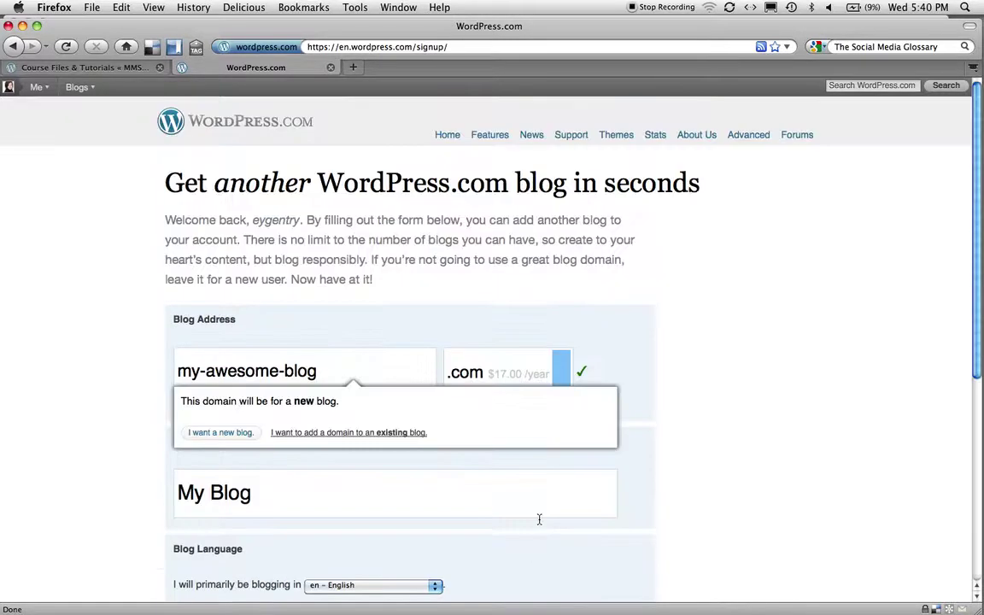
Step: Open the dashboard of the existing Imaging Arts, Education blog
mouse_move(83, 94)
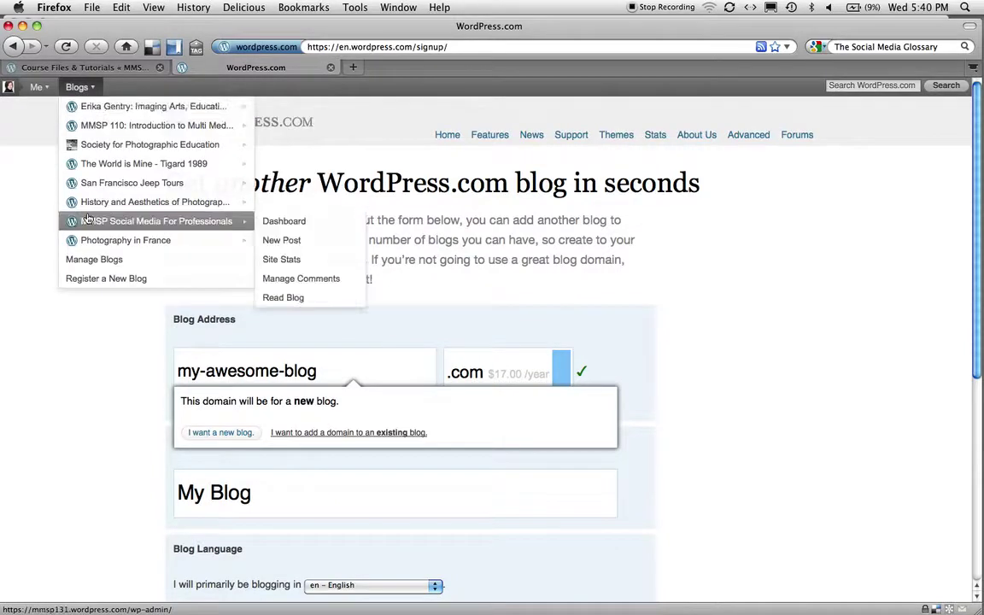
mouse_move(78, 183)
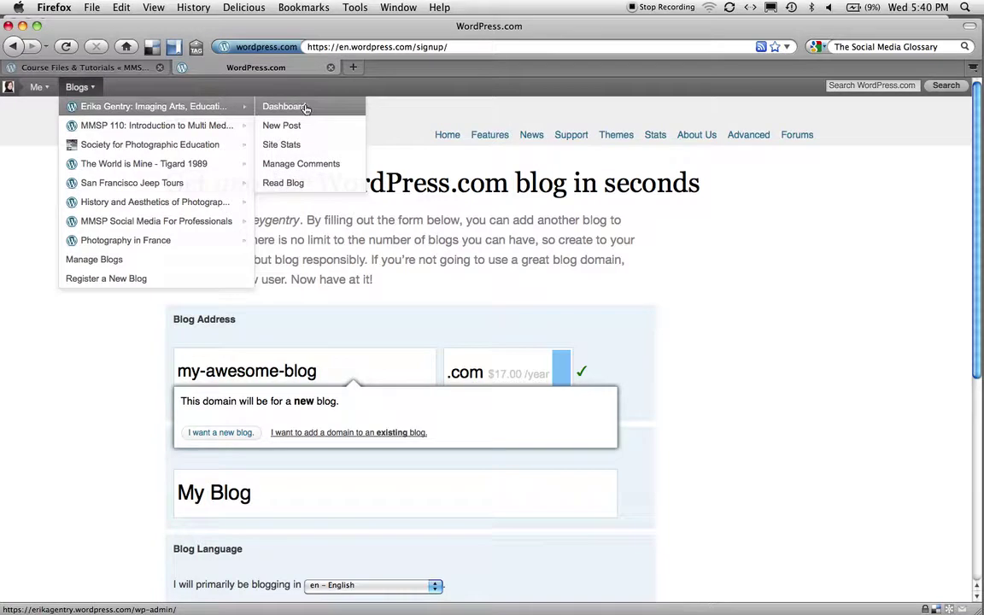
click(306, 108)
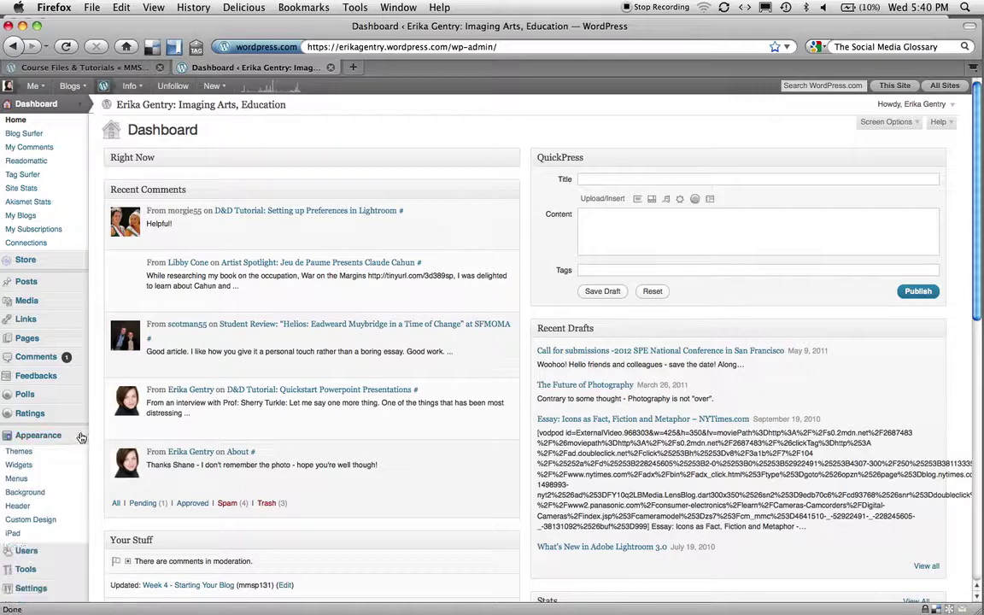
Step: Open the blog's theme management page and search the themes for twenty eleven
click(19, 452)
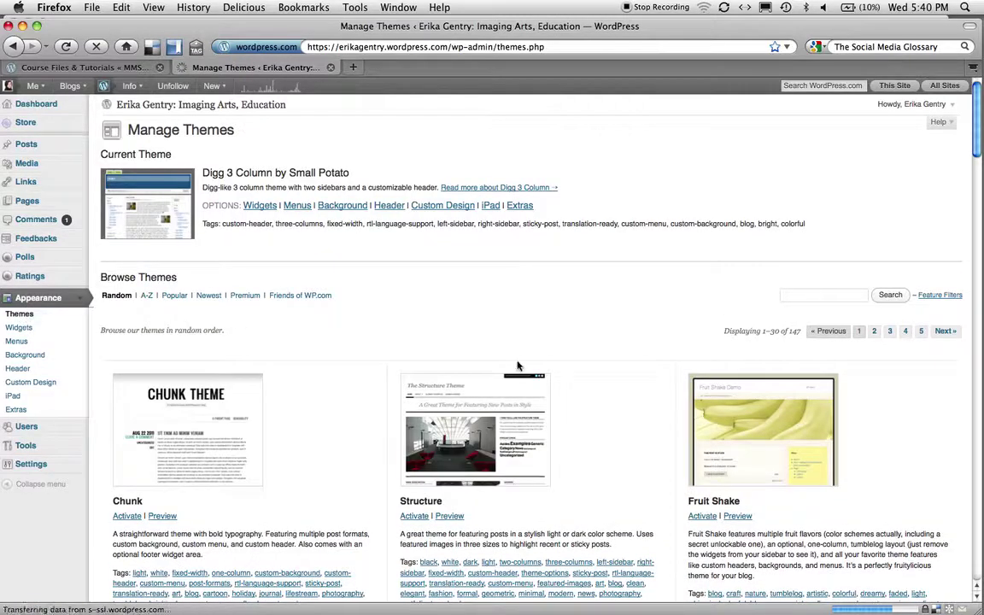
scroll(512, 325, down, 3)
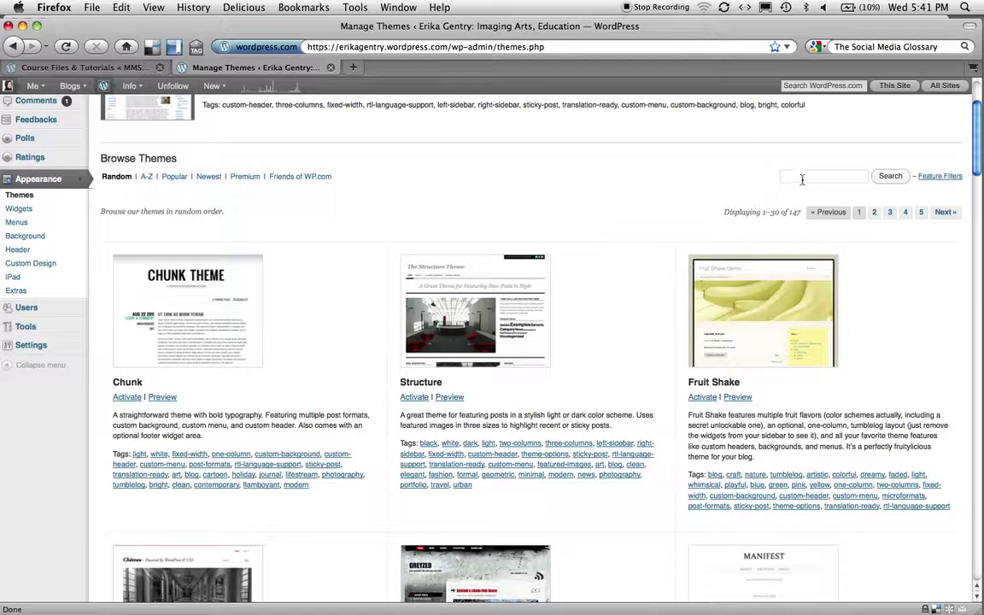
text(twenty eleven)
click(888, 175)
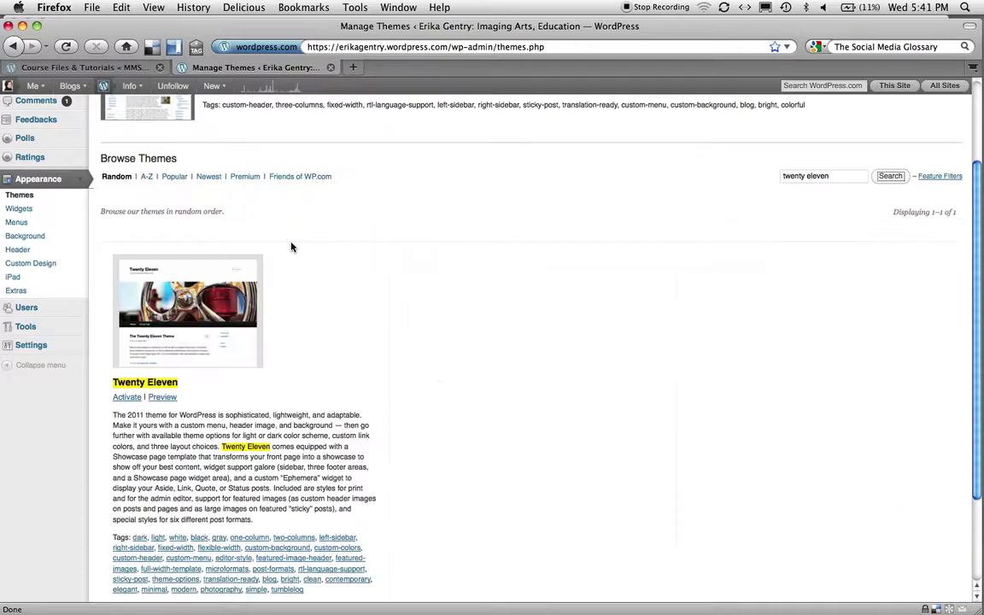
scroll(290, 246, down, 3)
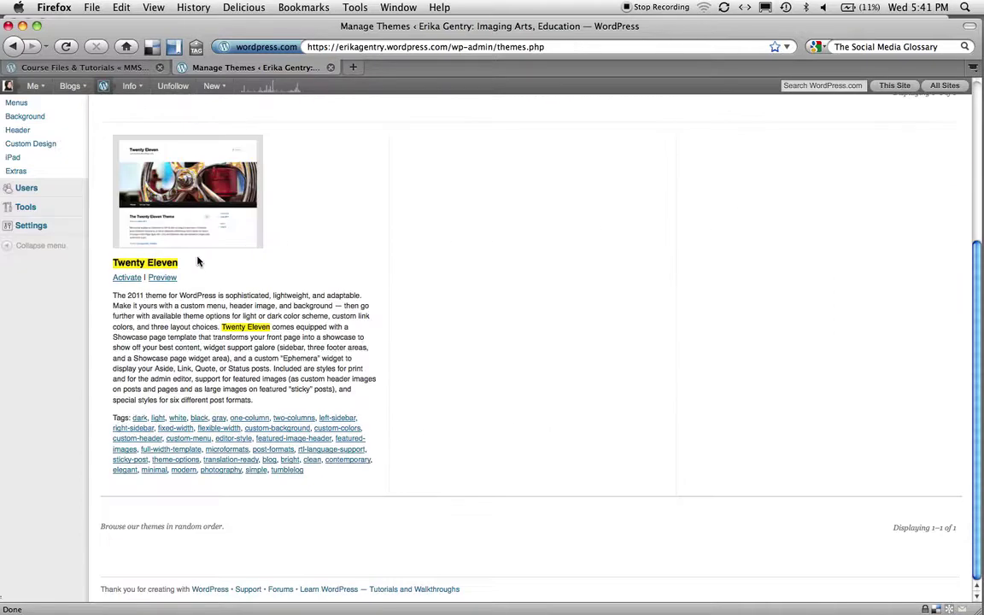
Step: Preview the Twenty Eleven theme on the blog, look through the previewed page, and leave the preview
click(162, 277)
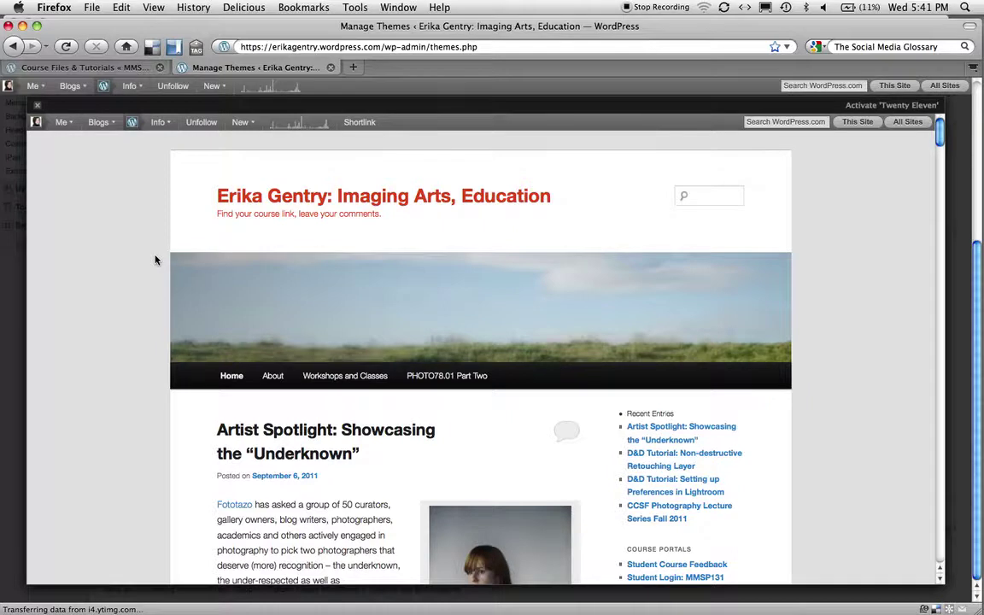
scroll(155, 260, down, 5)
scroll(155, 259, down, 6)
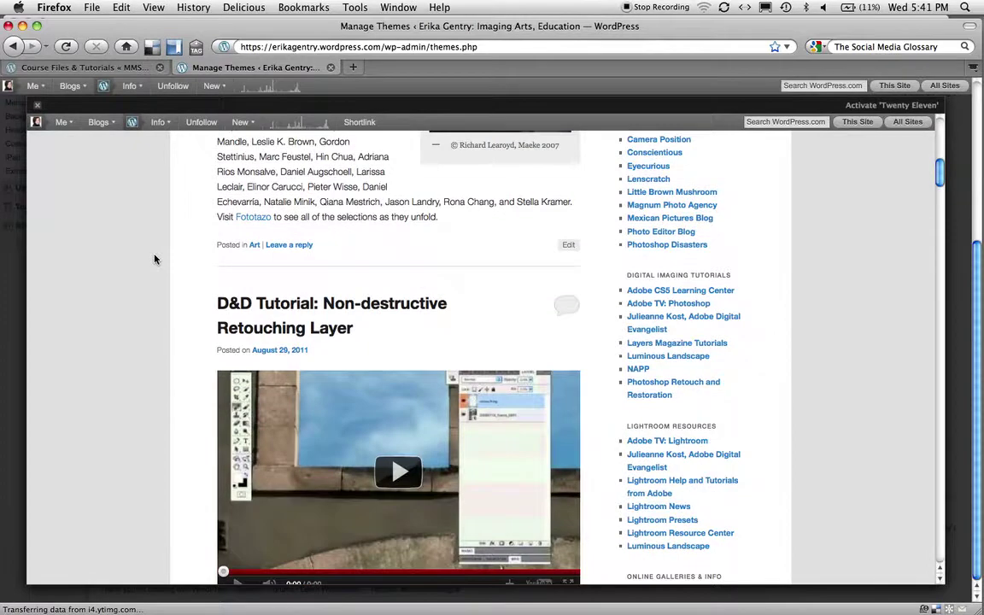
scroll(155, 259, down, 8)
scroll(156, 260, up, 20)
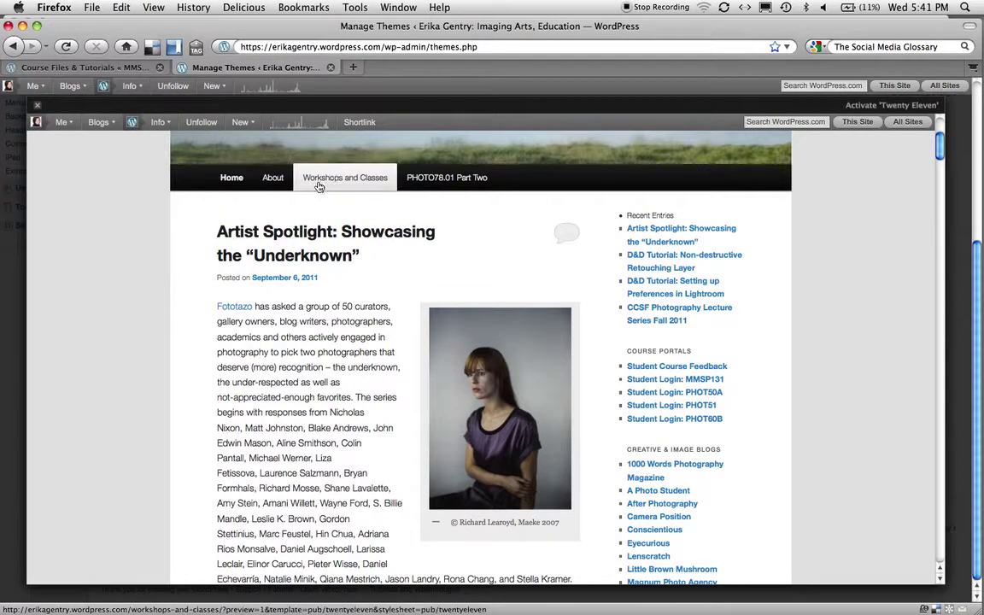
click(12, 49)
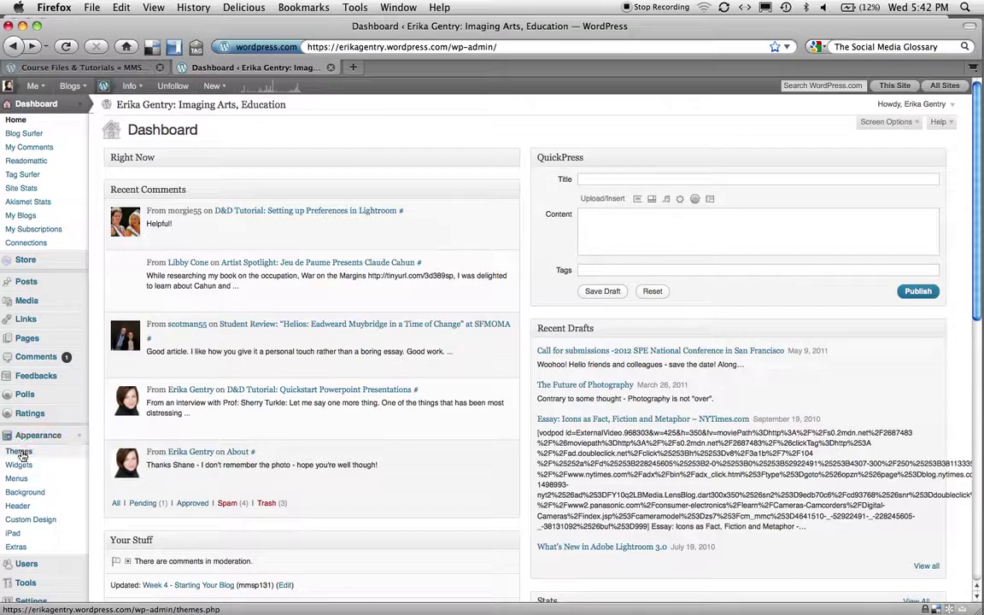
Step: Open the current theme's widgets page from theme management and check which widgets Sidebar 2 holds
click(19, 452)
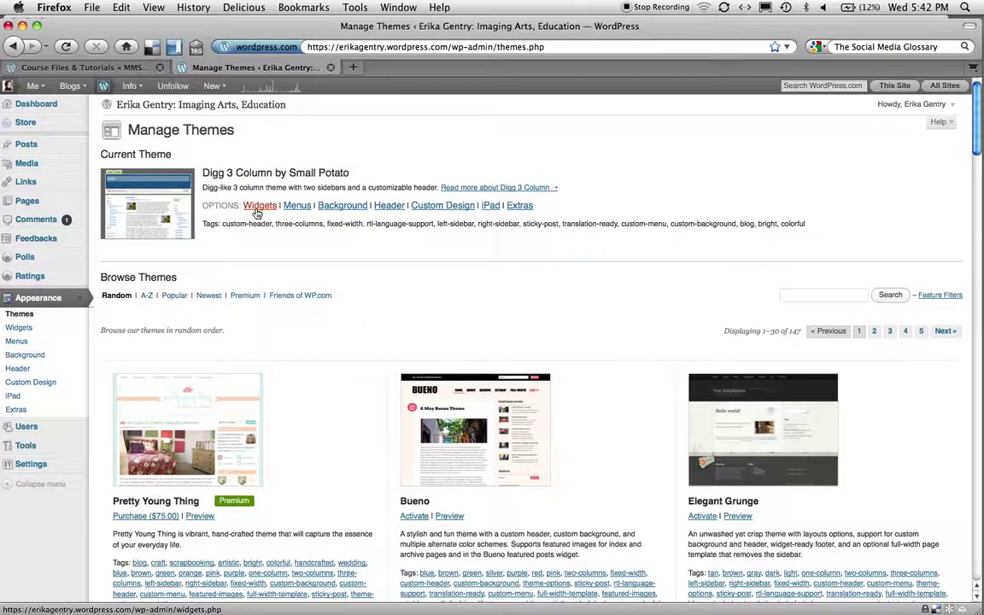
click(256, 210)
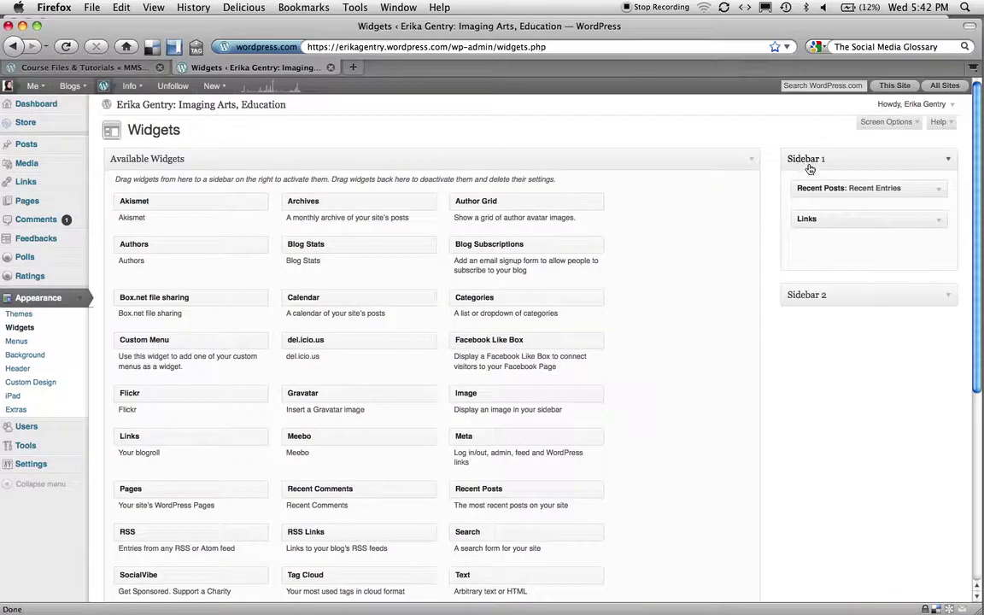
click(947, 296)
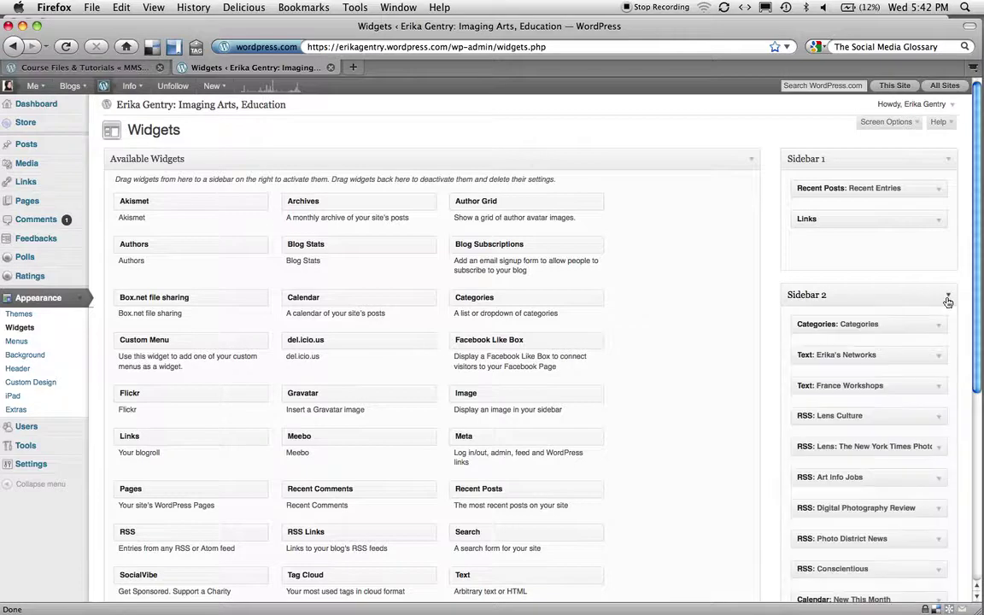
click(947, 297)
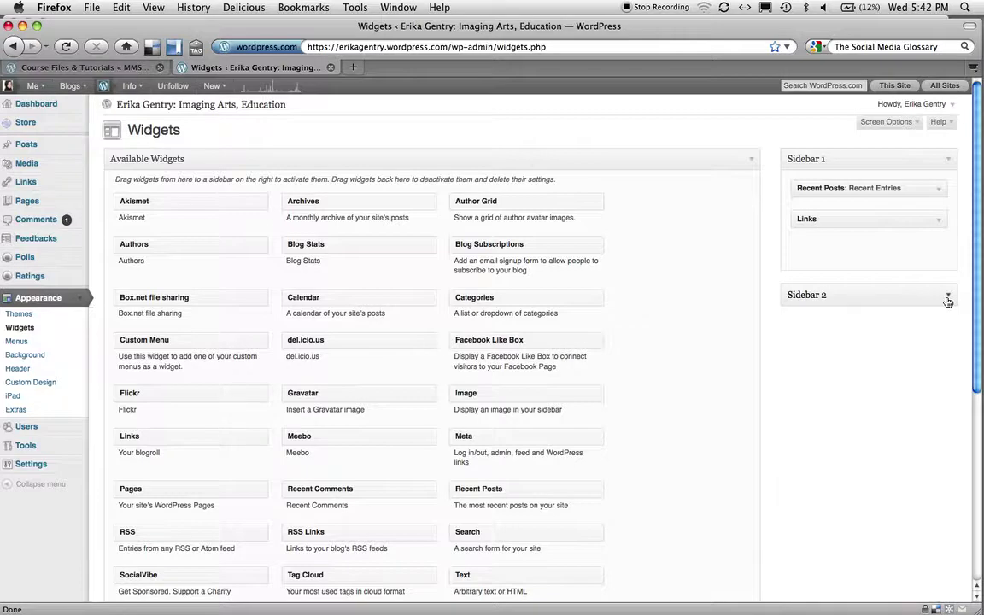
Step: View the live blog page and compare its columns with the widgets in Sidebar 1 and Sidebar 2
click(195, 104)
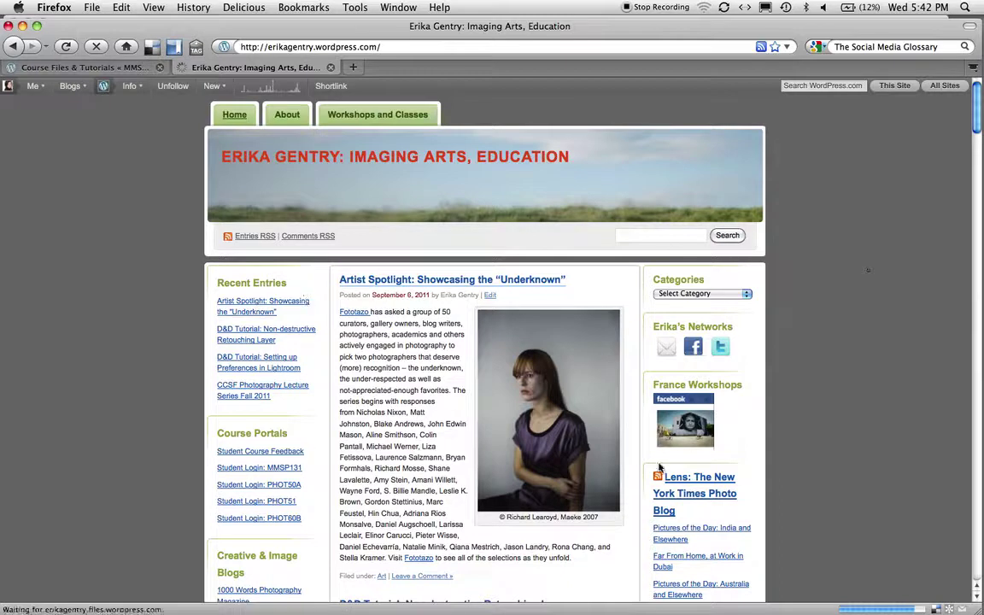
click(21, 48)
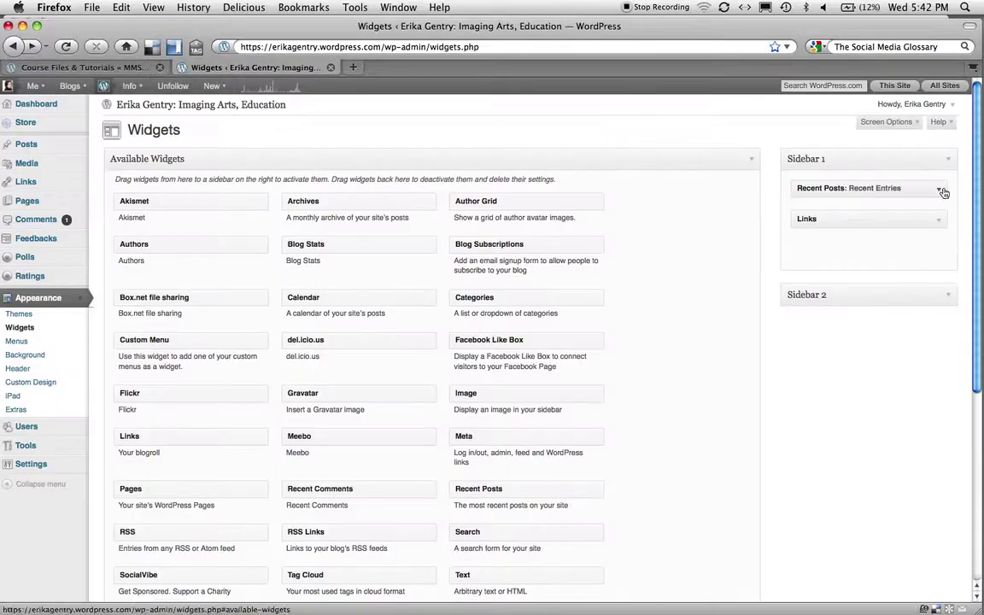
click(947, 162)
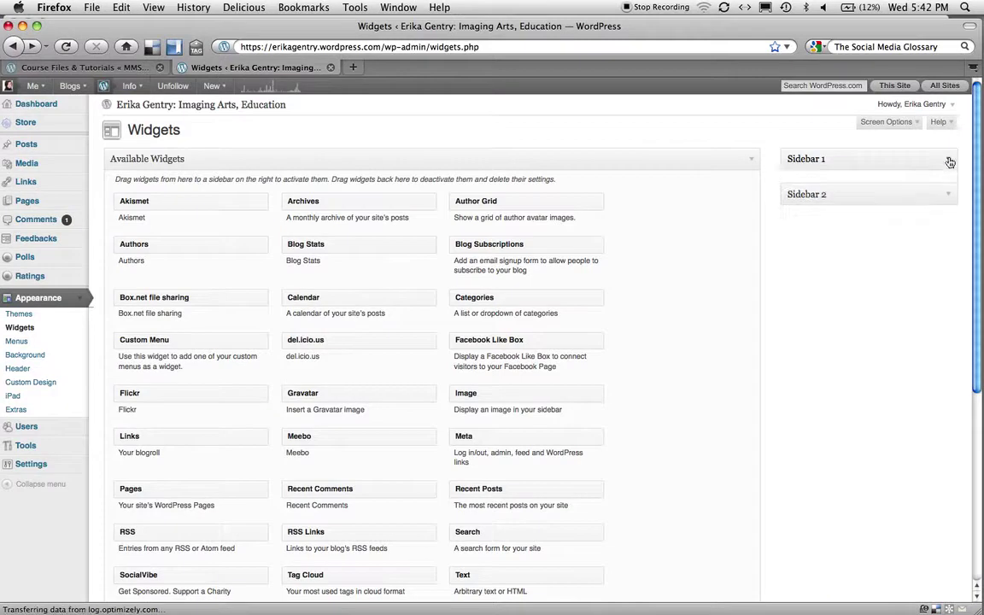
click(947, 161)
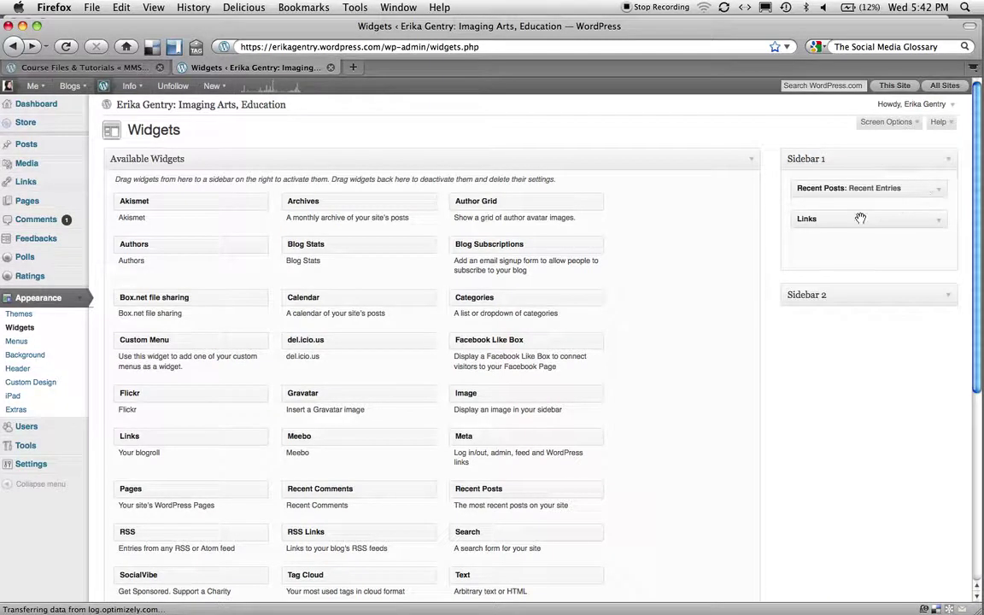
click(951, 296)
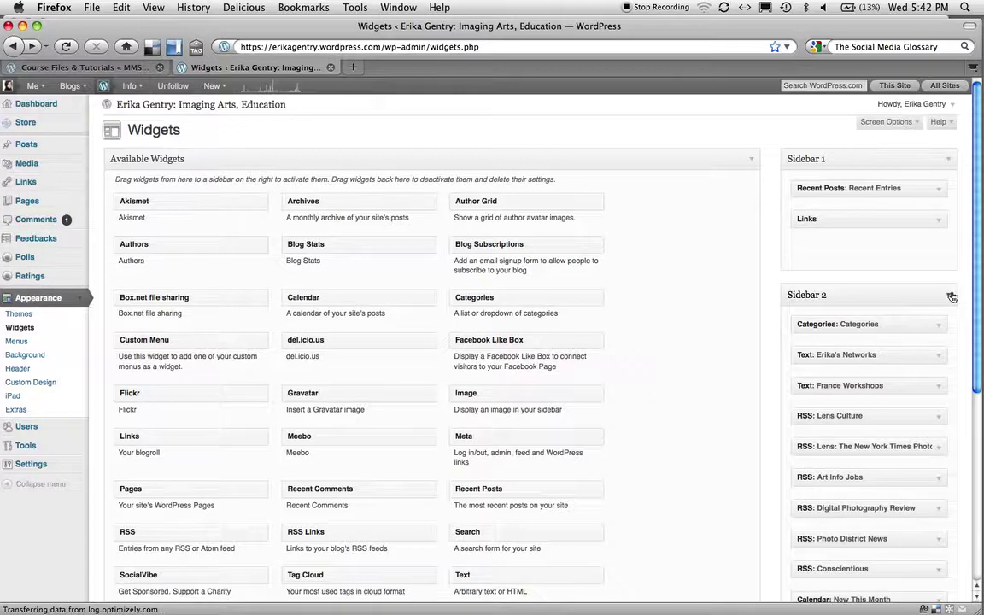
Step: Examine the HTML content of the social networks text widget in Sidebar 2, and close it without saving
scroll(951, 296, down, 2)
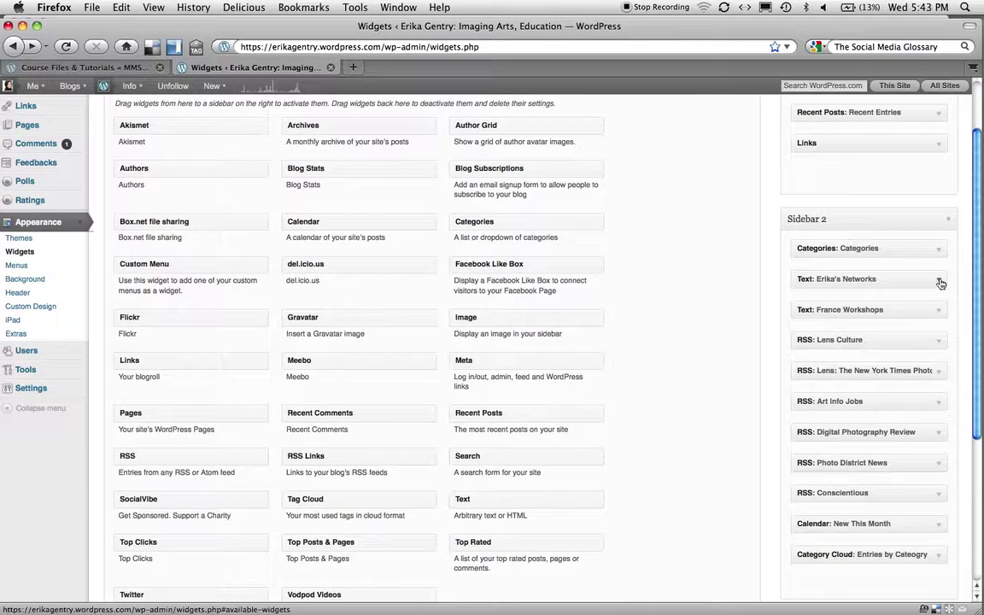
click(939, 281)
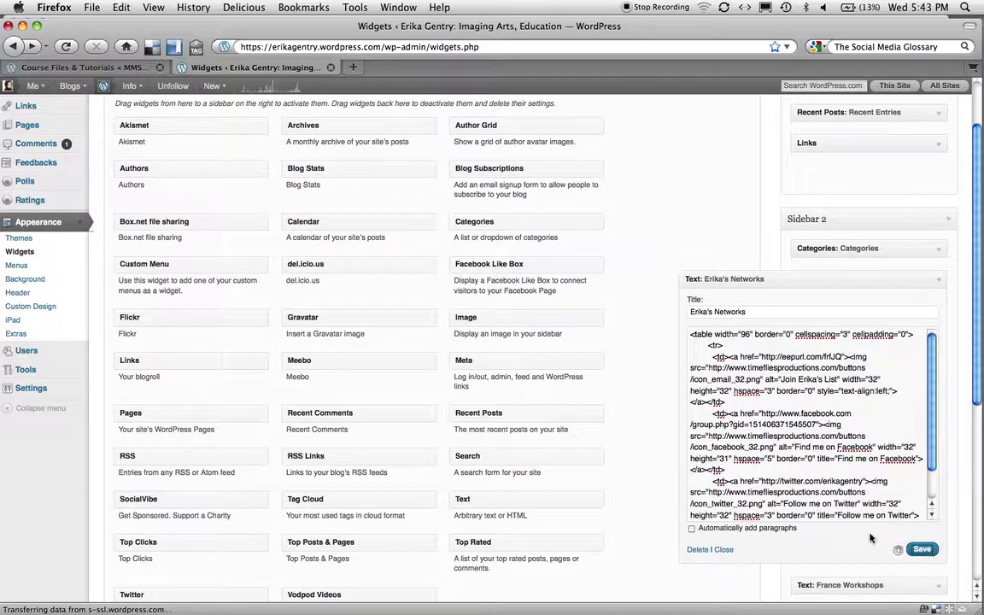
click(717, 551)
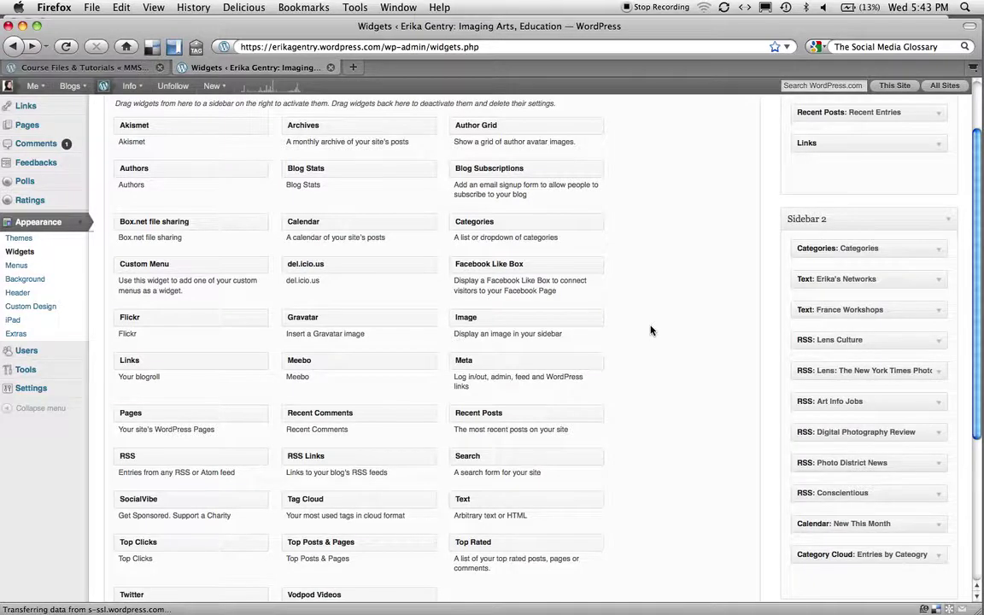
Step: Find the Links widget among the available widgets and examine the settings of the one in Sidebar 1
scroll(650, 330, up, 3)
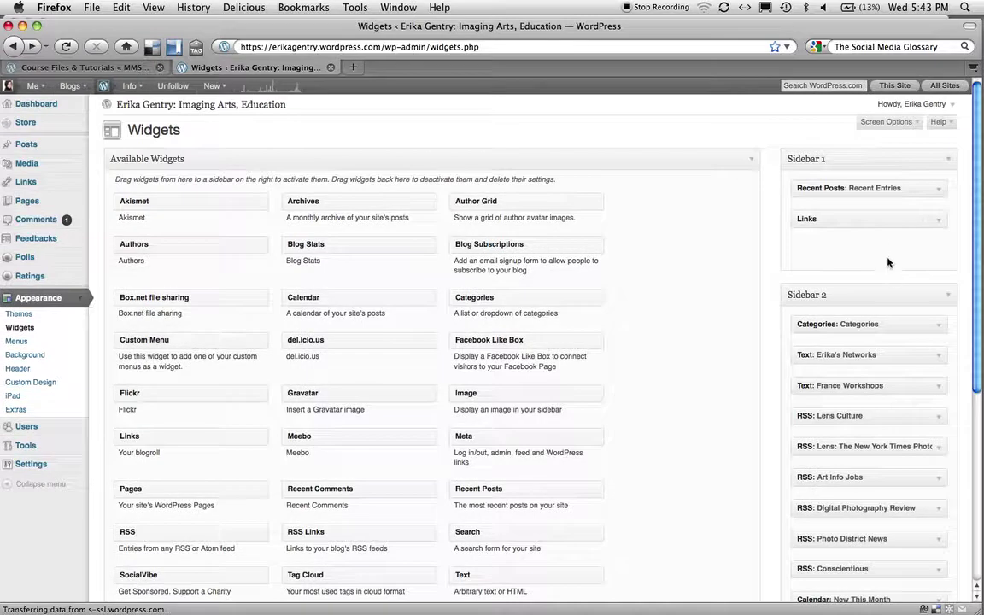
click(938, 220)
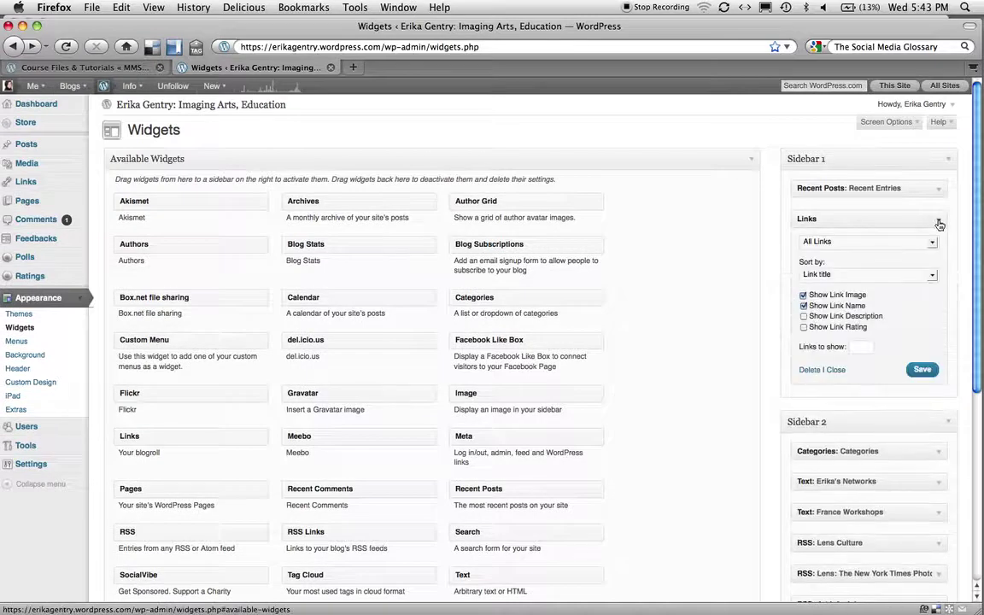
click(939, 220)
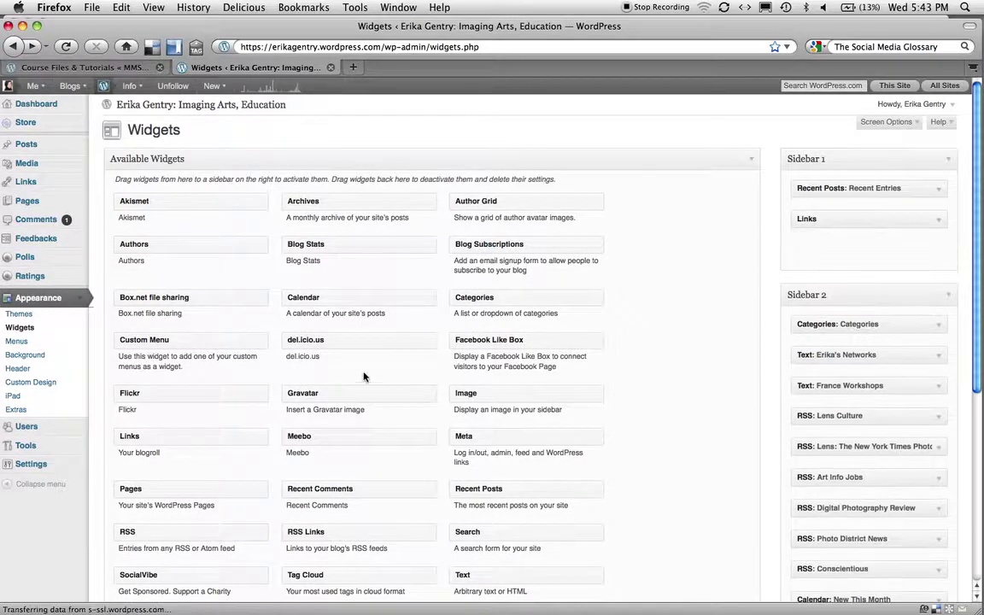
scroll(356, 379, down, 1)
drag(223, 394, 193, 386)
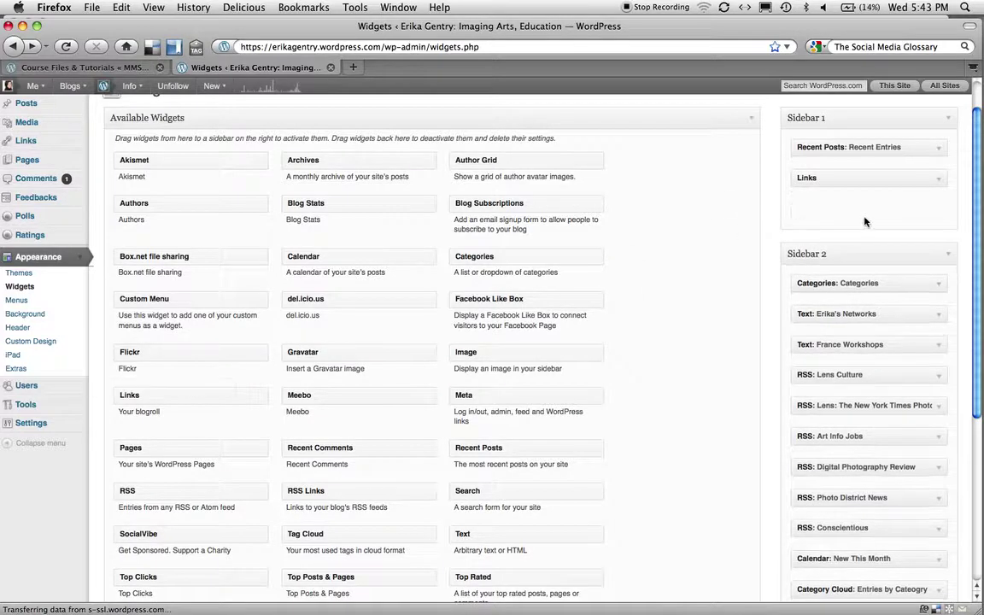
click(939, 181)
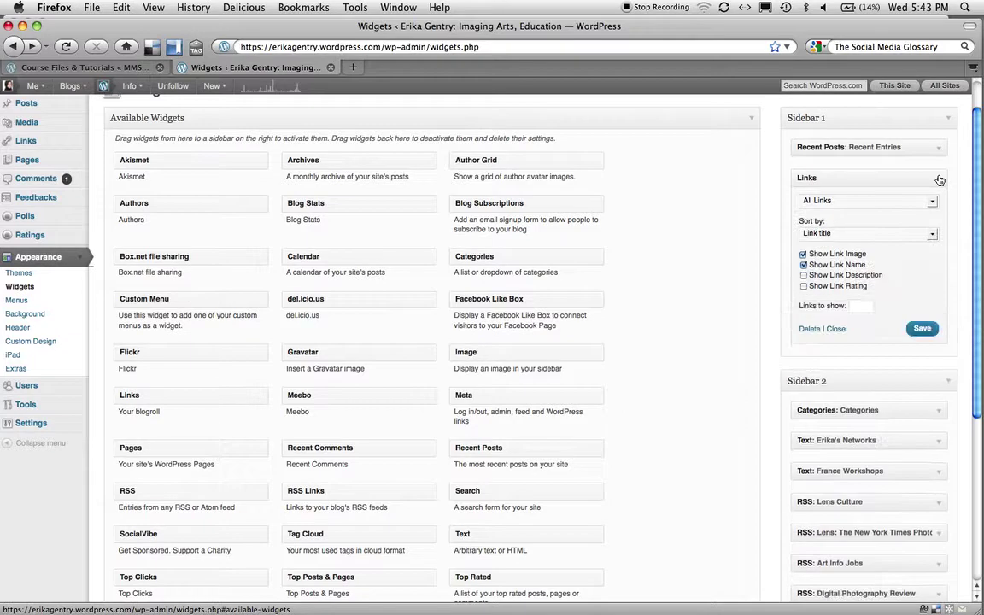
click(940, 180)
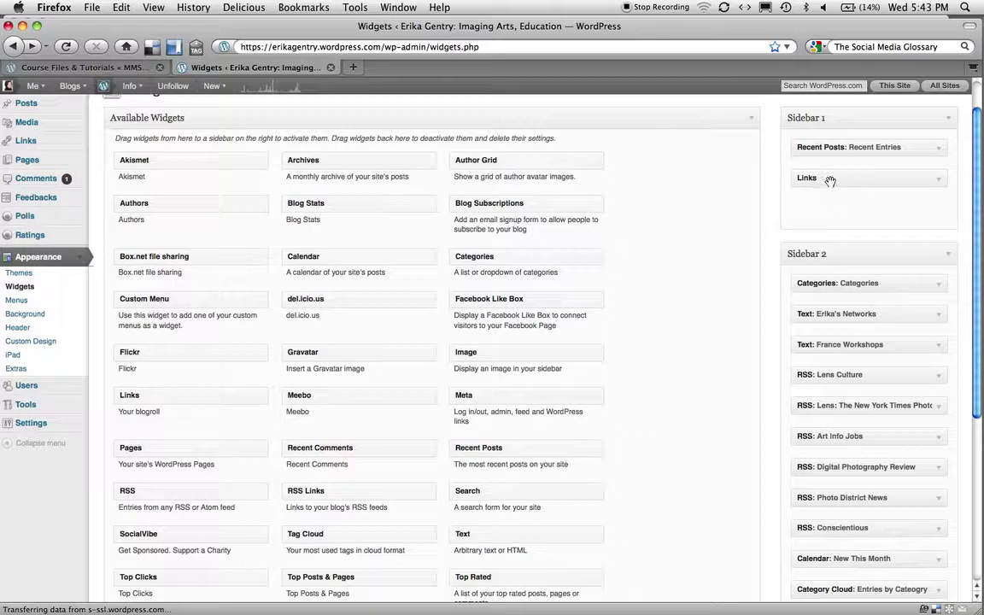
Step: Locate the RSS widget among the available widgets and examine the settings of the Art Info Jobs feed in Sidebar 2
scroll(587, 515, down, 3)
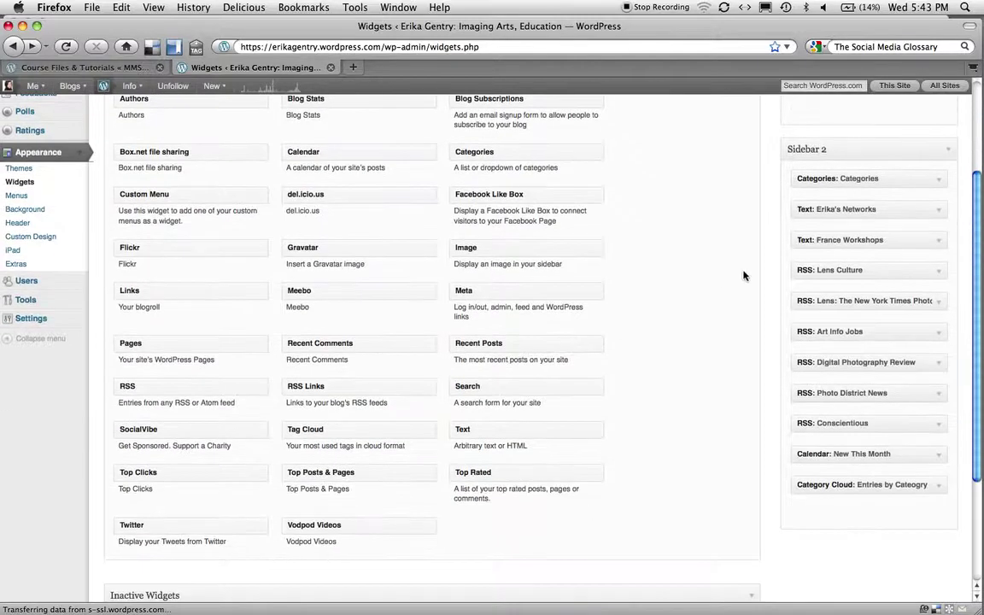
click(939, 279)
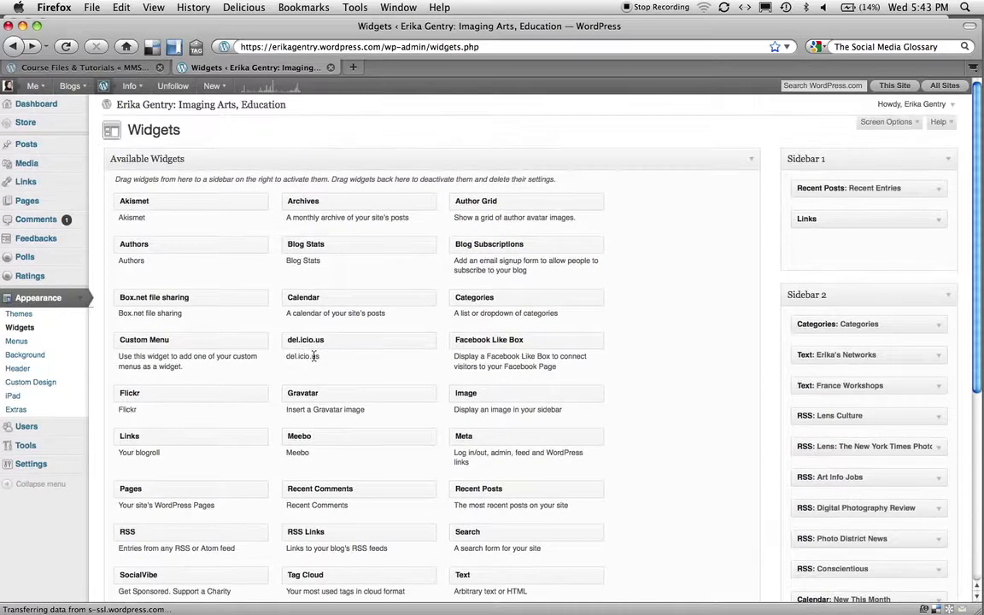
scroll(314, 357, down, 7)
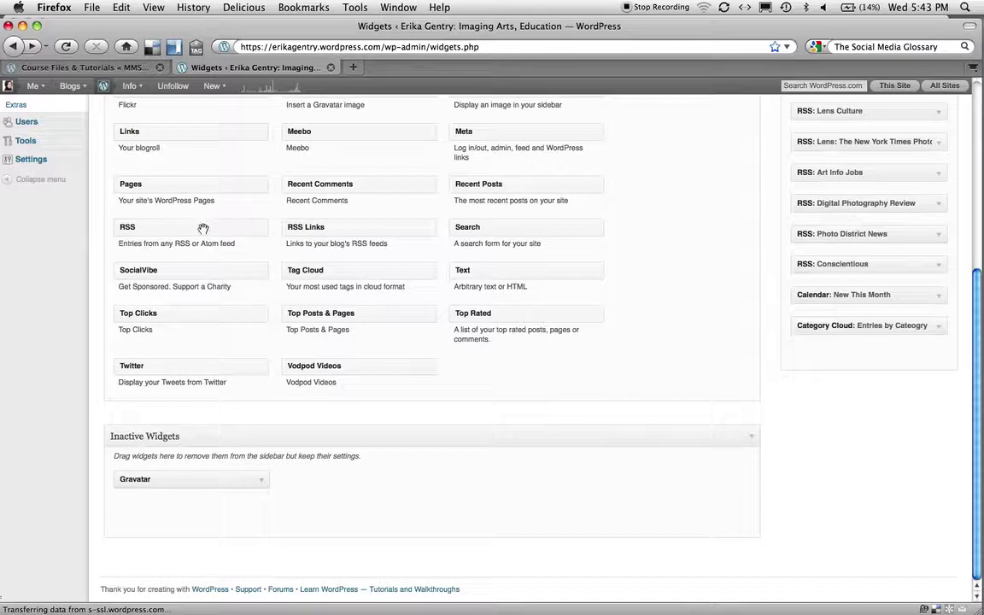
drag(202, 227, 159, 231)
click(936, 176)
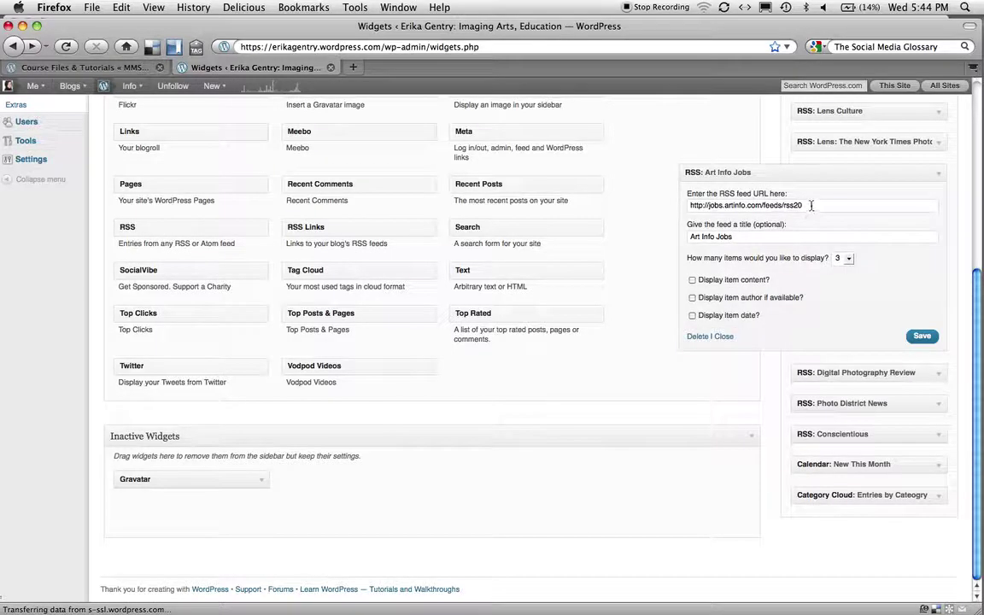
click(939, 174)
Step: Open the RSS feed of the MMSP Social Media For Professionals blog and select the feed's address
click(115, 67)
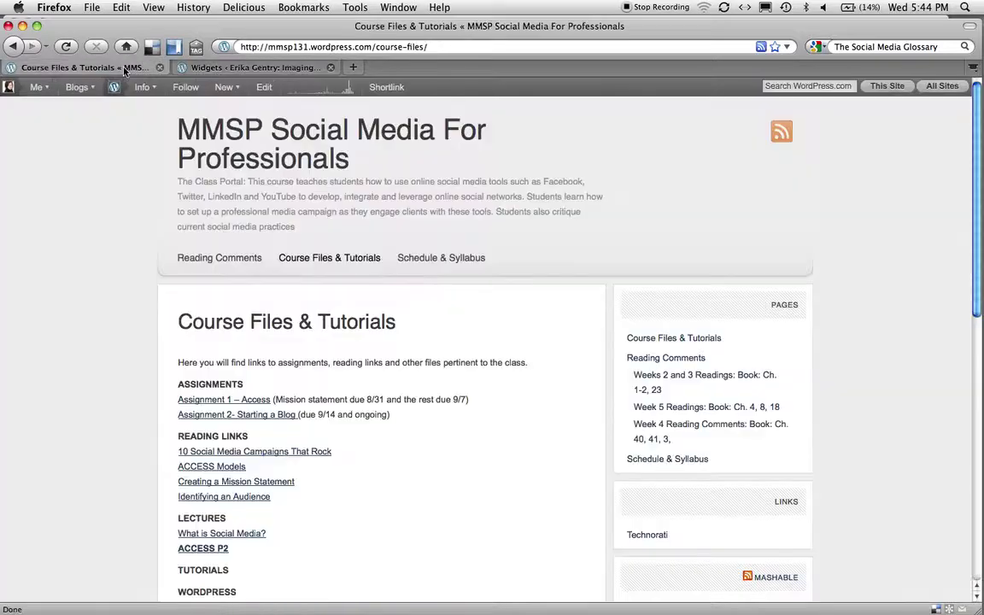
click(782, 134)
click(311, 46)
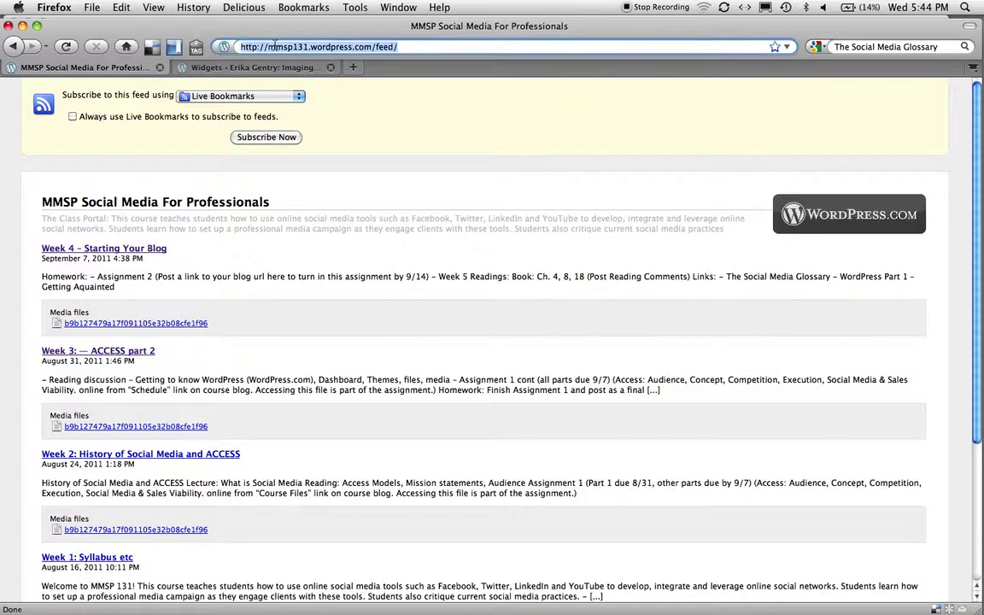
Step: Return to the widgets page, review the Art Info Jobs widget's feed URL, title and item count of 3, and close it without saving
click(248, 67)
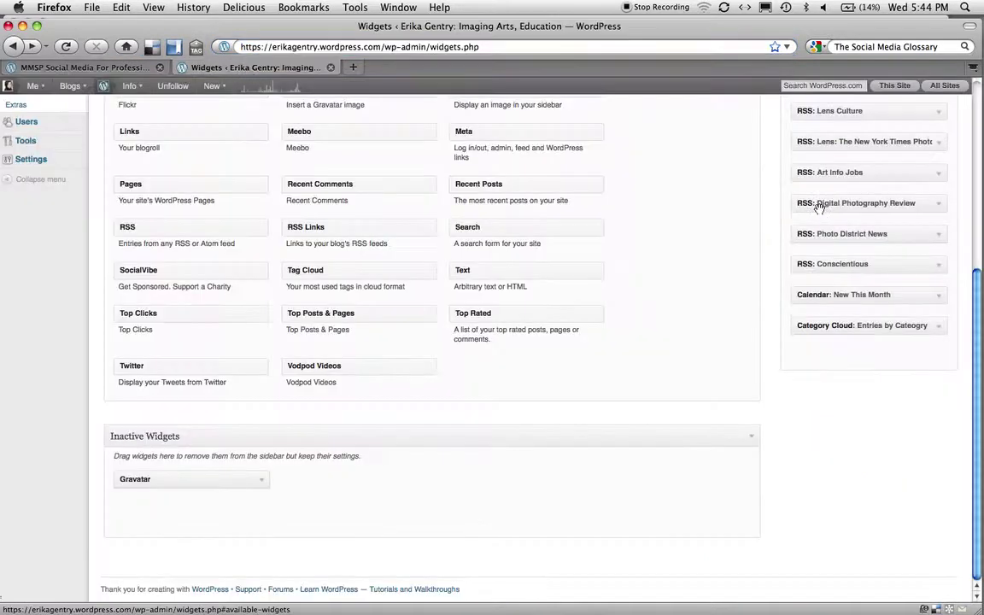
click(938, 173)
click(811, 207)
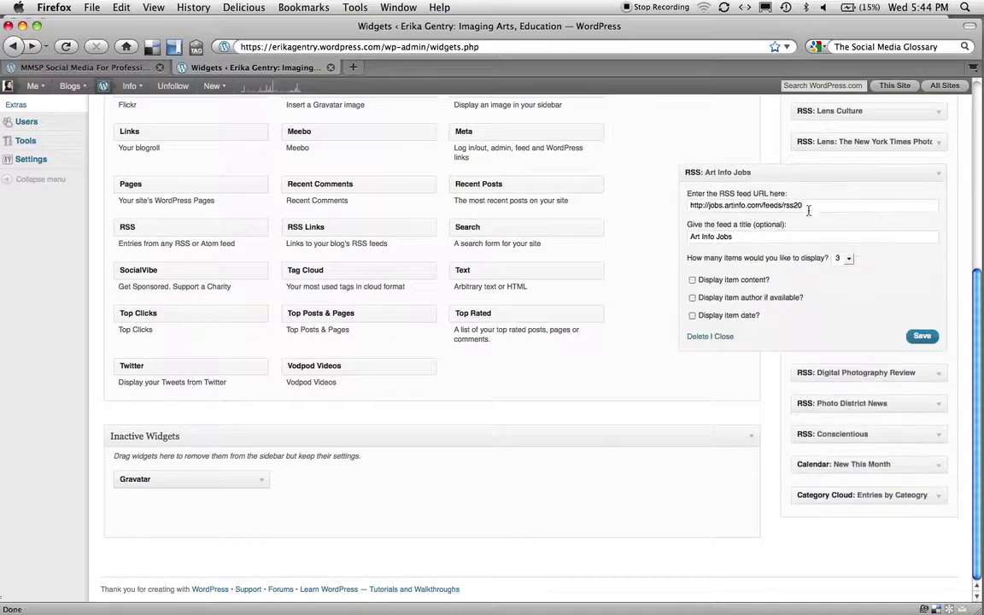
drag(812, 209, 532, 178)
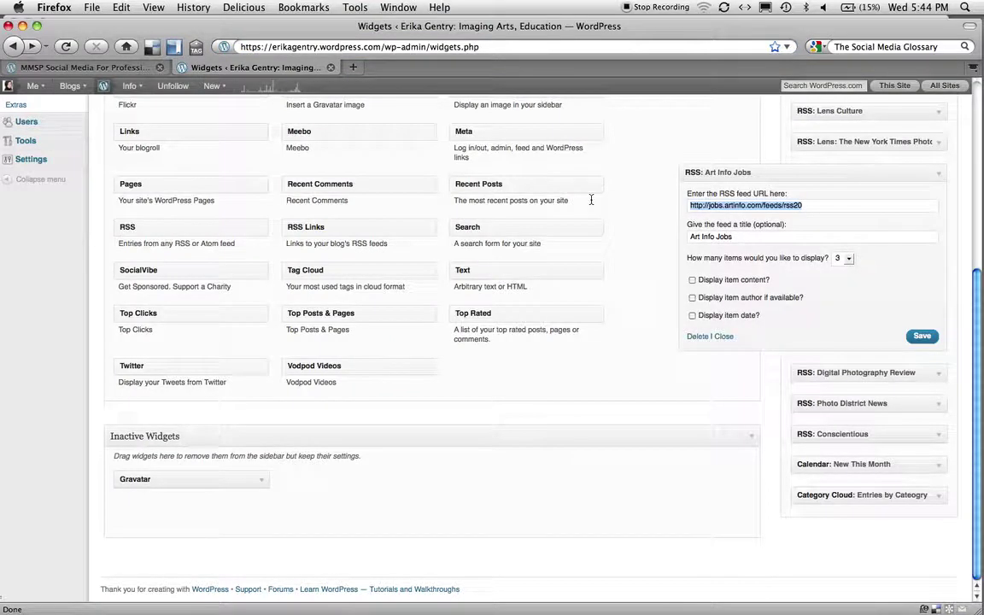
drag(800, 237, 618, 214)
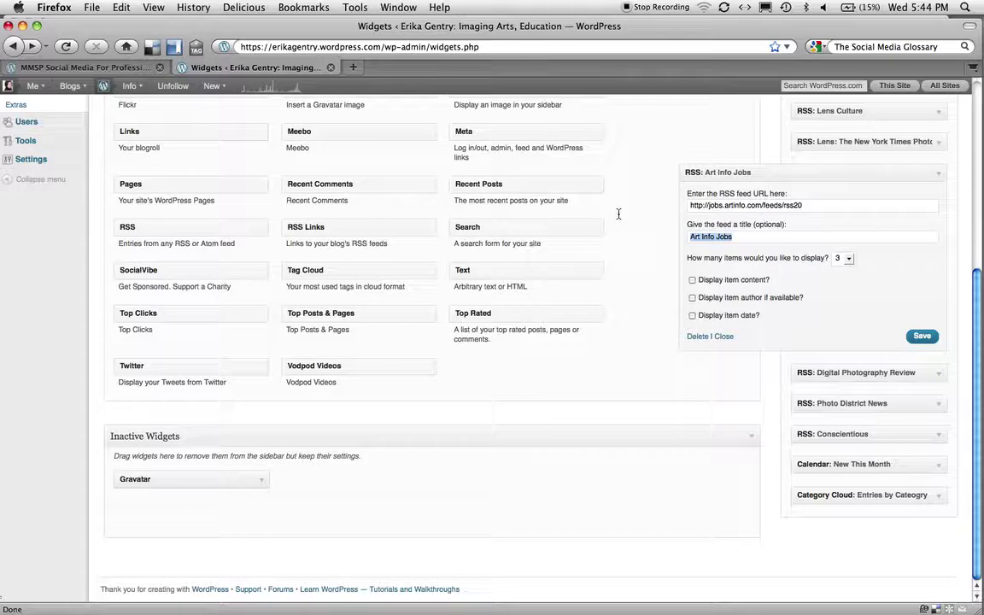
click(847, 259)
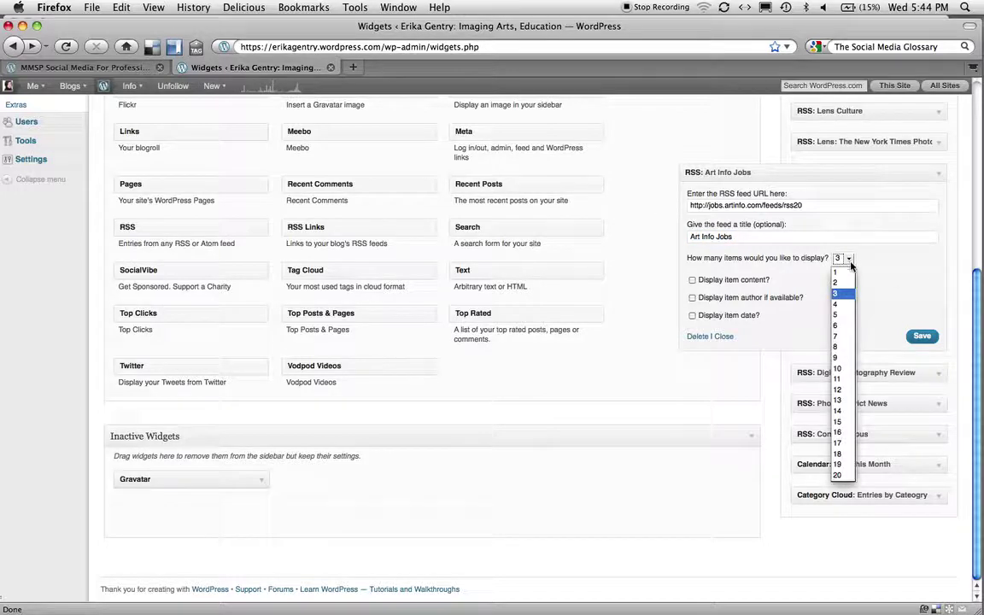
click(835, 292)
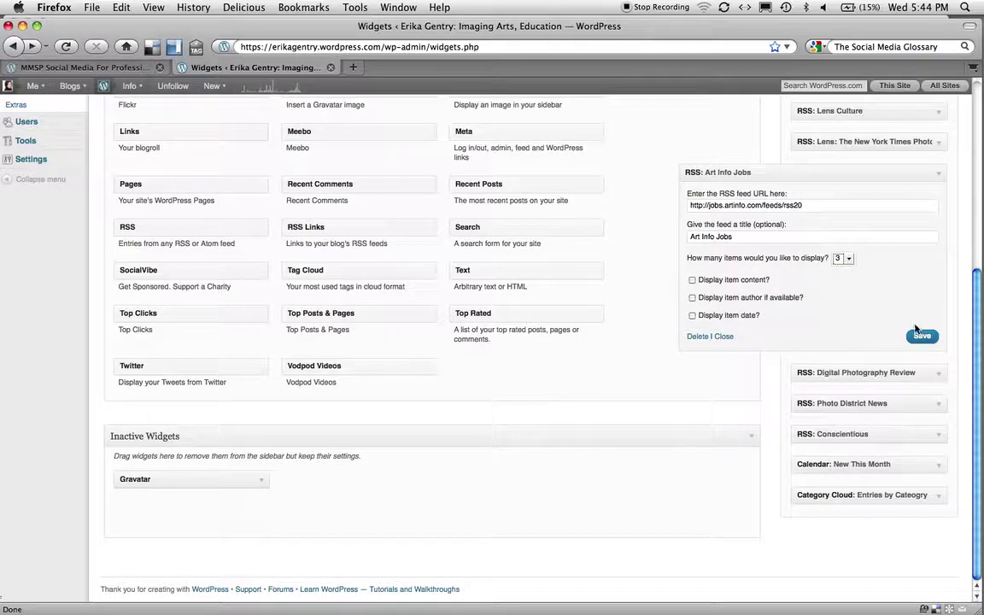
click(723, 336)
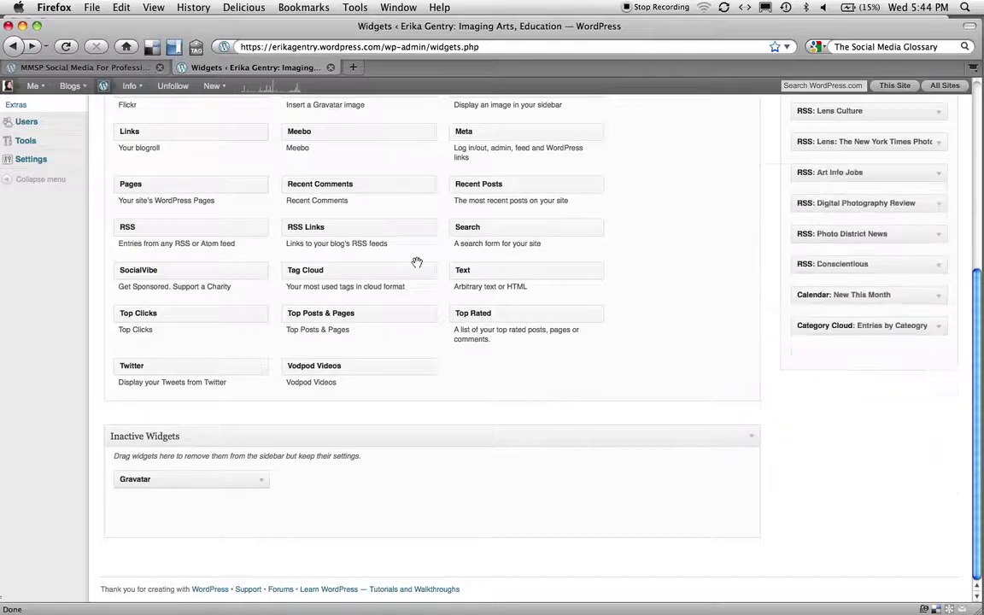
Step: View the blog's public home page to see its sidebar widgets and return to the blog's dashboard
scroll(417, 264, up, 5)
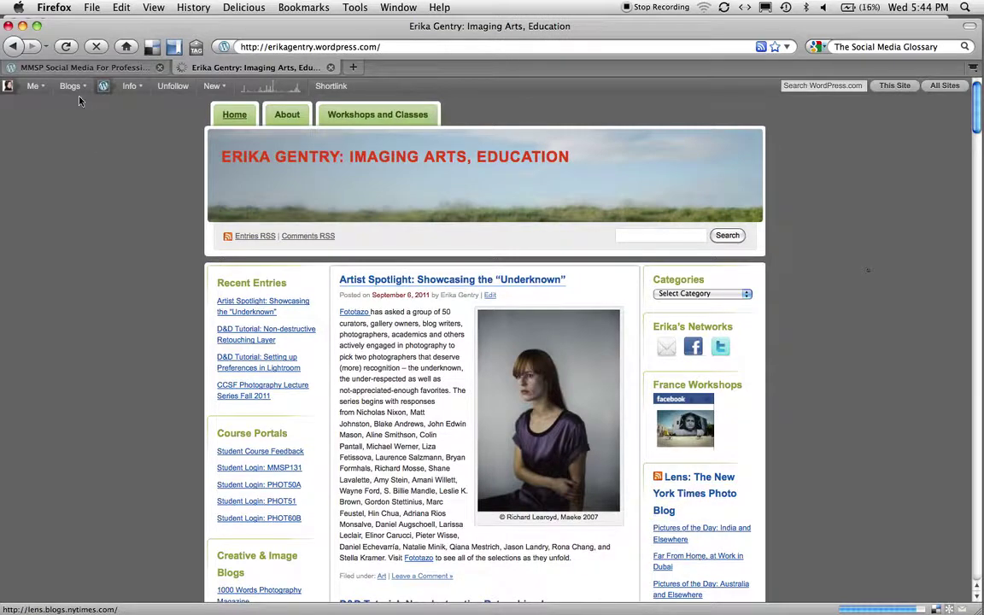
scroll(73, 89, down, 5)
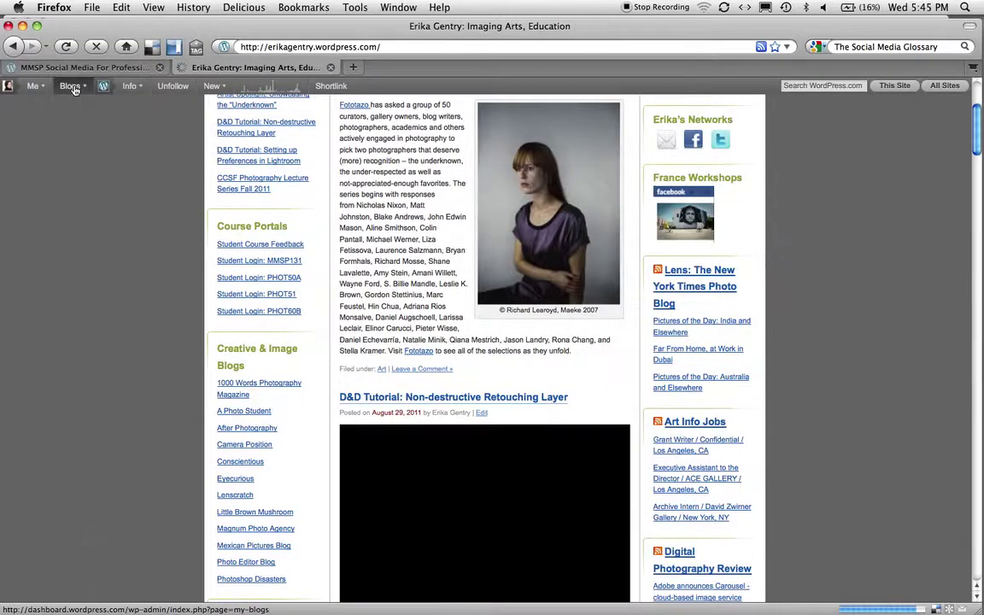
click(74, 89)
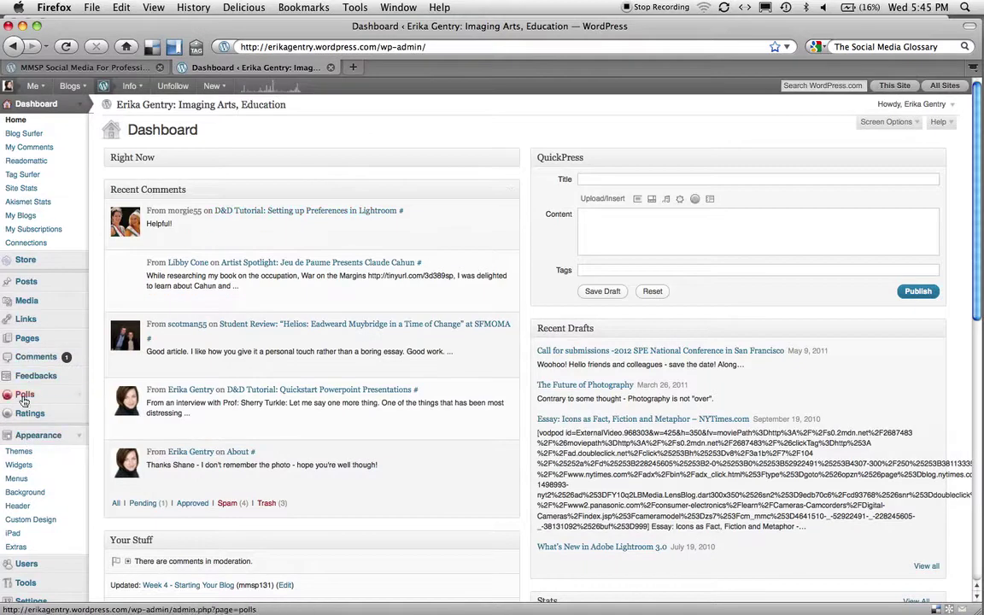
Step: Reopen the widgets page, expand Sidebar 2, and review the Links widget in Sidebar 1 and the available widgets
click(18, 466)
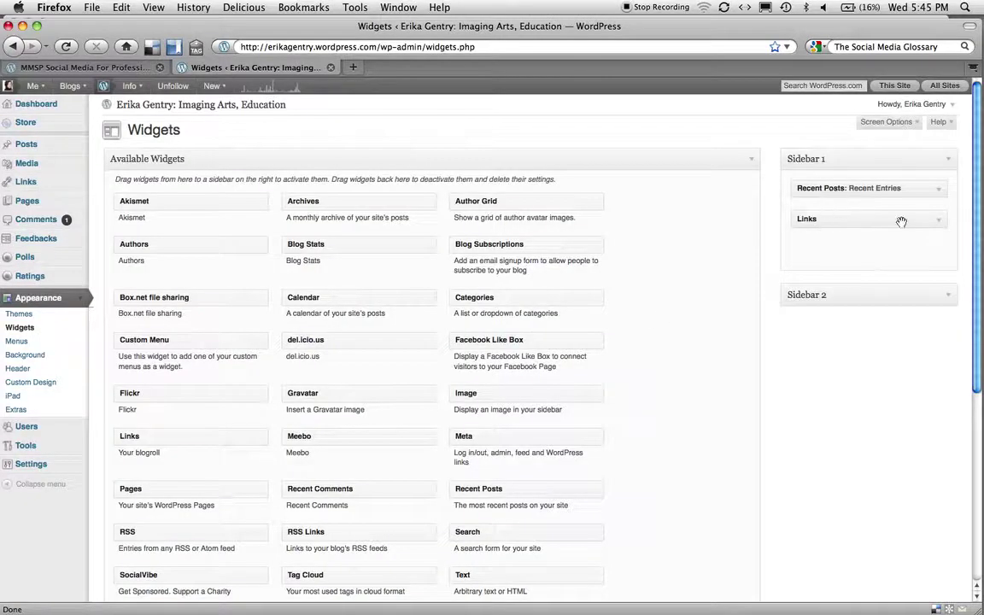
click(949, 299)
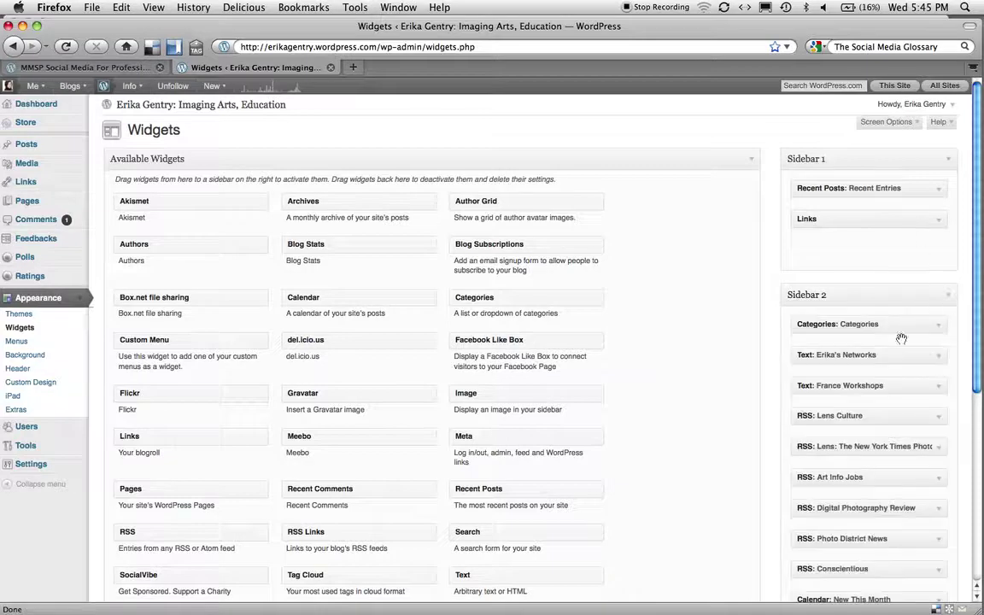
click(939, 221)
click(939, 221)
scroll(608, 325, down, 5)
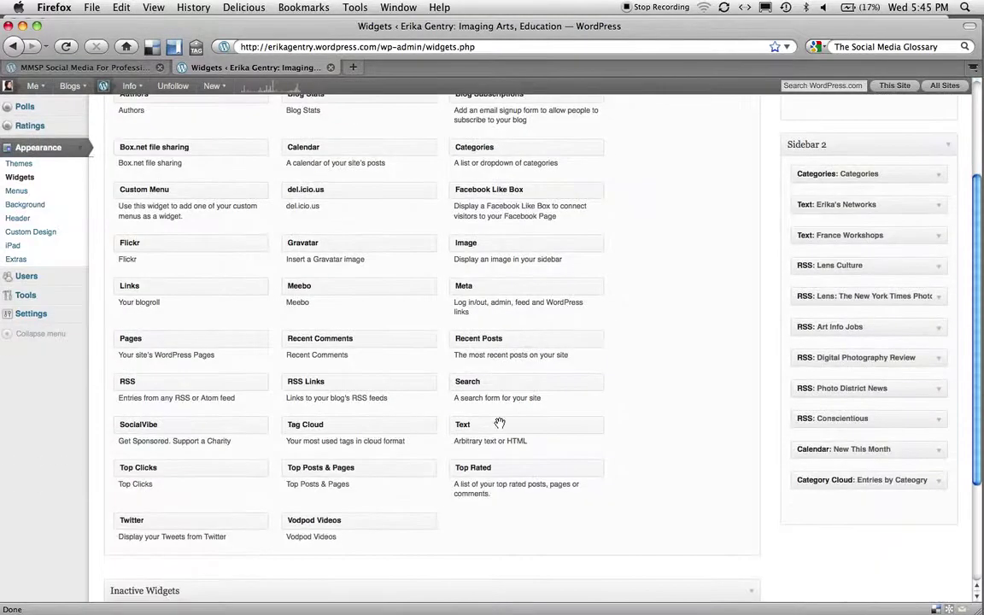
scroll(500, 424, up, 5)
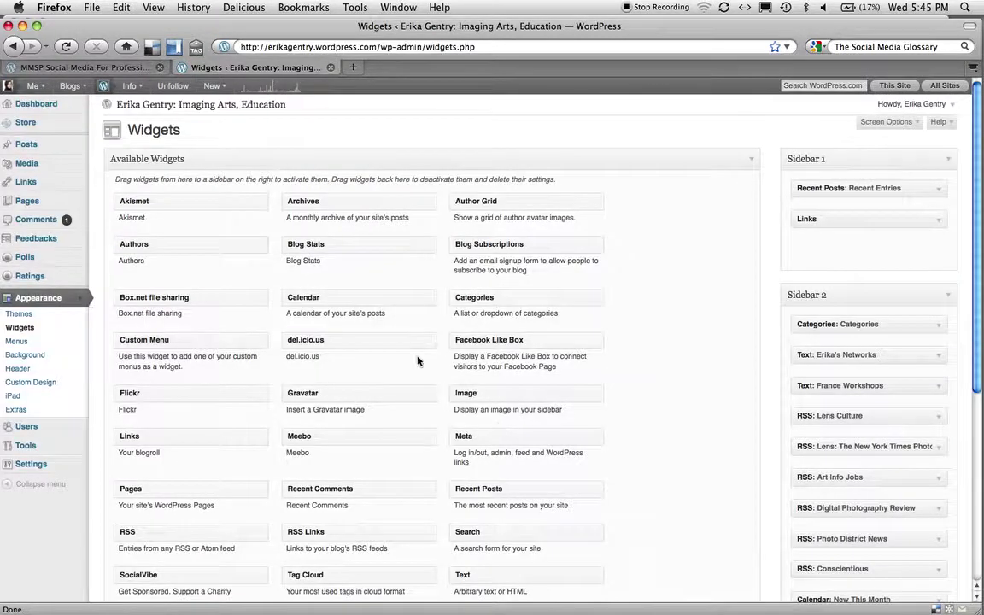
drag(120, 26, 127, 23)
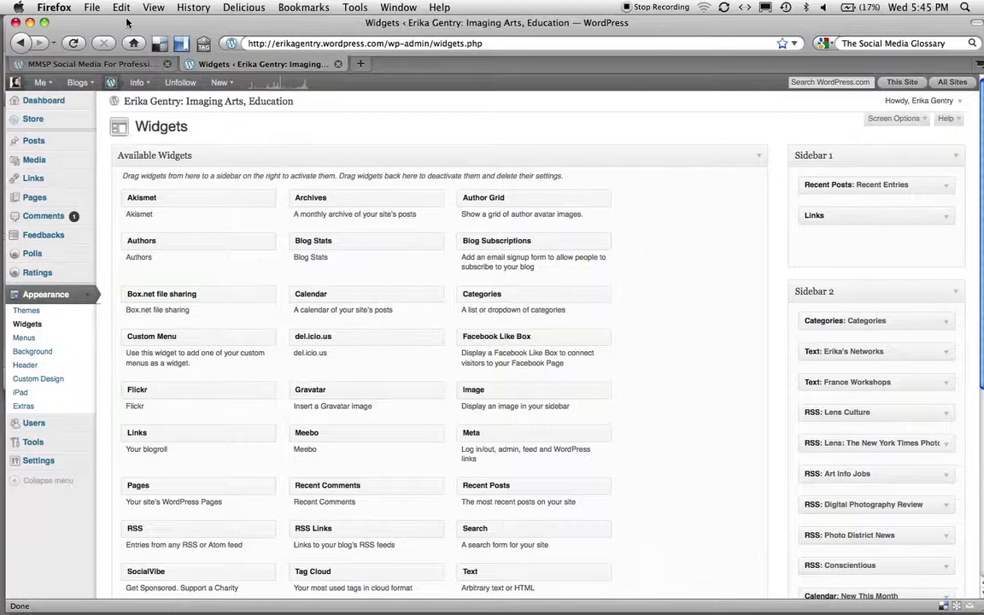
Step: Examine the Custom Background, Menus and Custom Header pages, and highlight the exact header image size in pixels
click(25, 352)
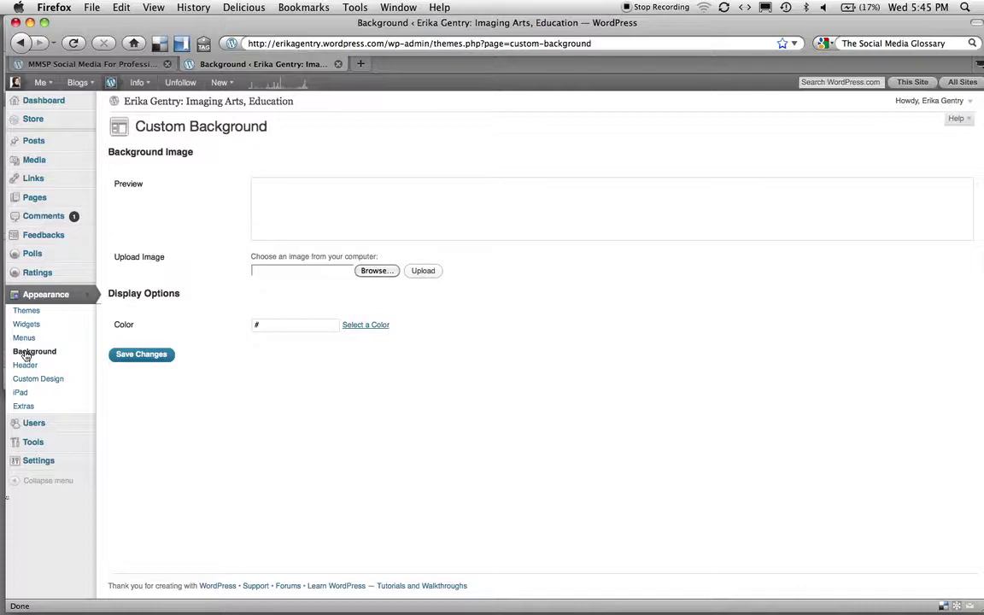
click(24, 337)
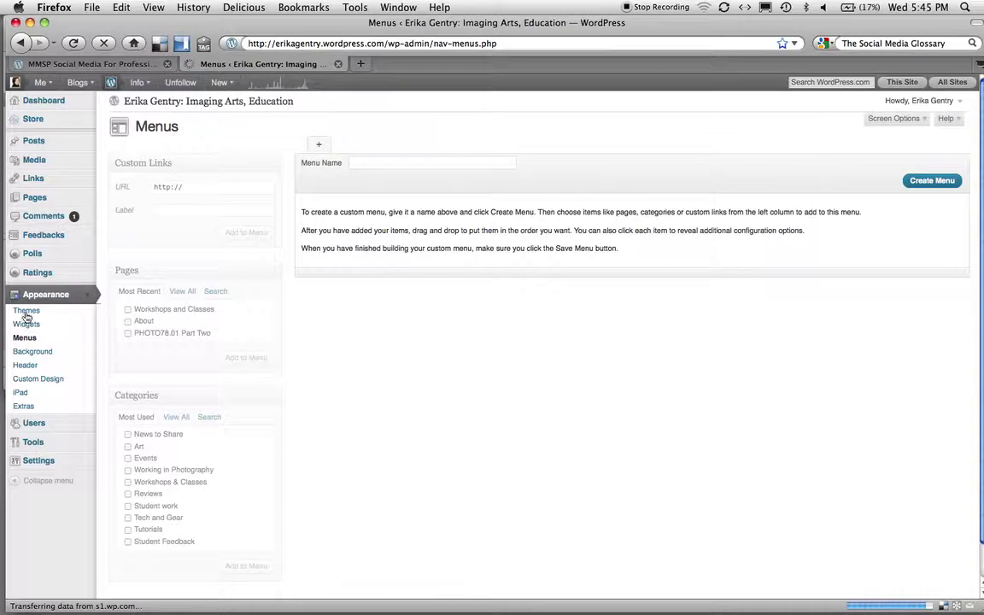
click(24, 366)
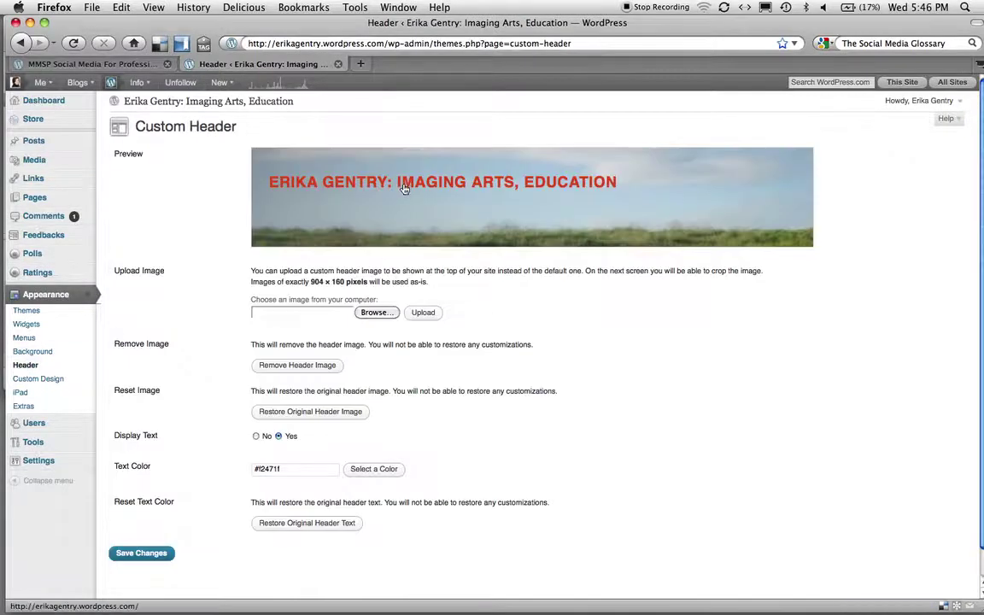
drag(370, 284, 308, 287)
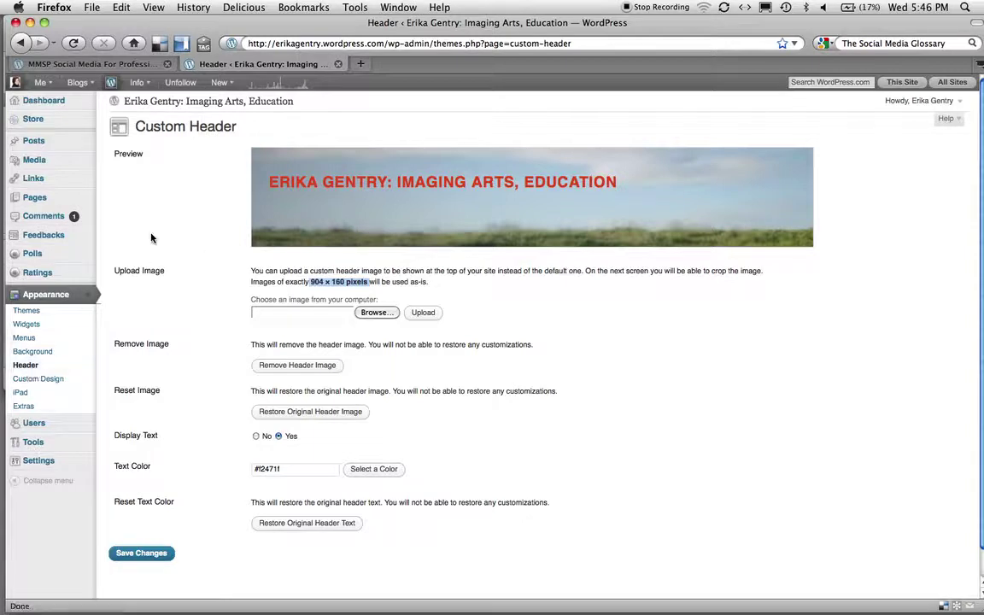
Step: Open the list of all blog posts and look through its titles, categories and tags
click(38, 143)
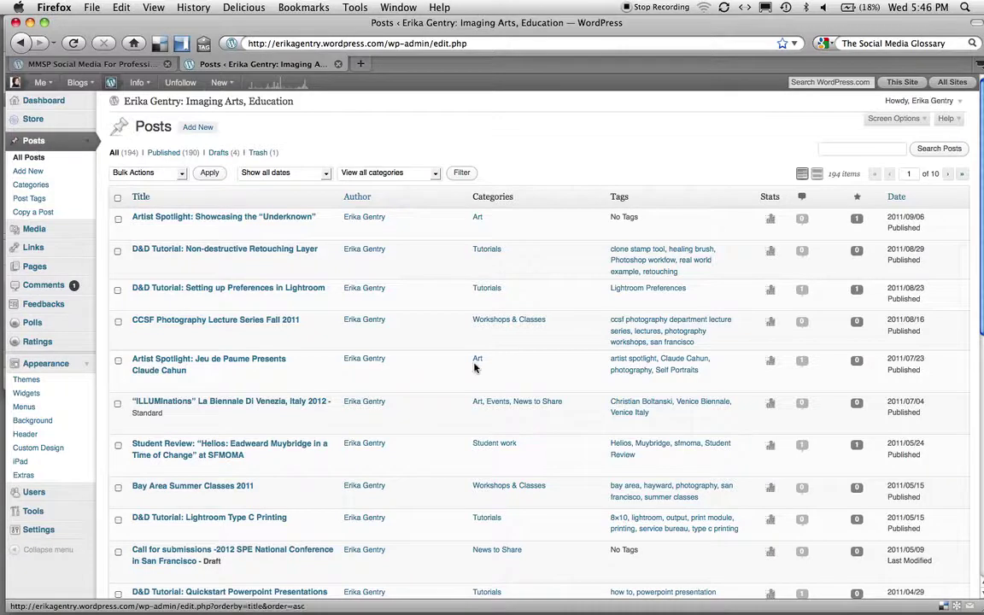
scroll(581, 359, down, 5)
scroll(581, 359, down, 5)
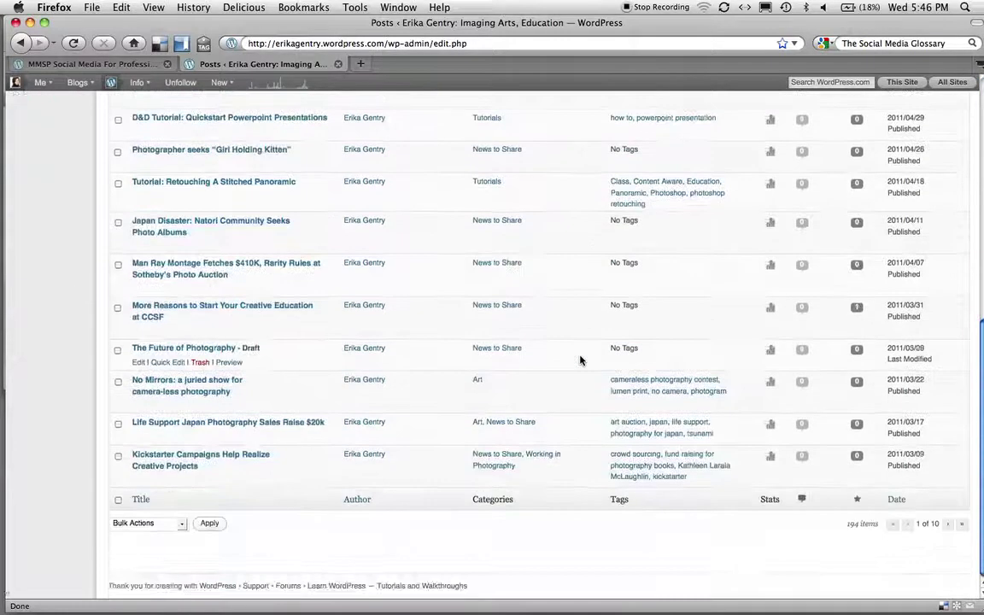
scroll(581, 359, up, 9)
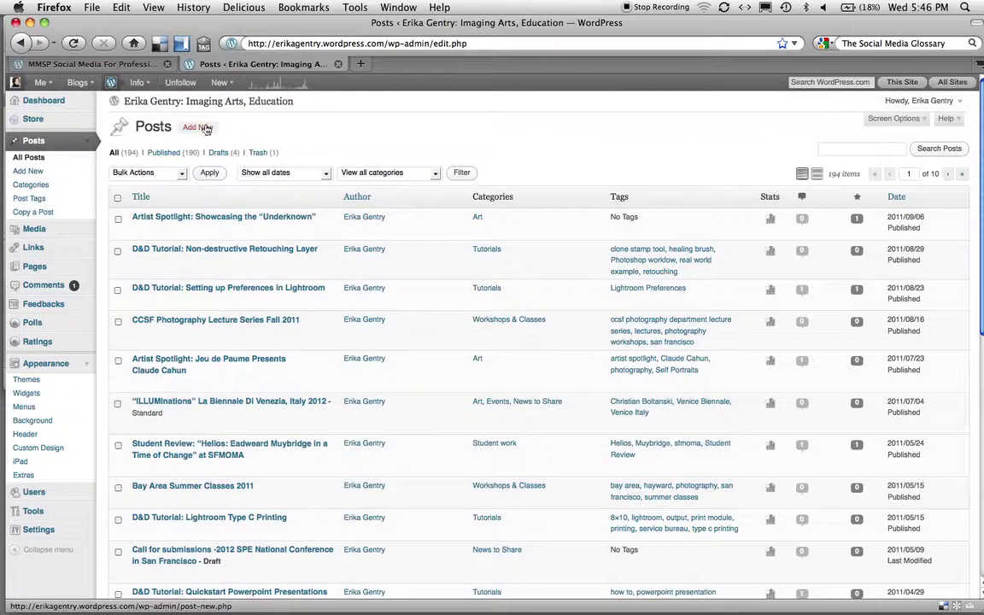
Step: Start a new blog post and title it "Introductory Post"
click(43, 173)
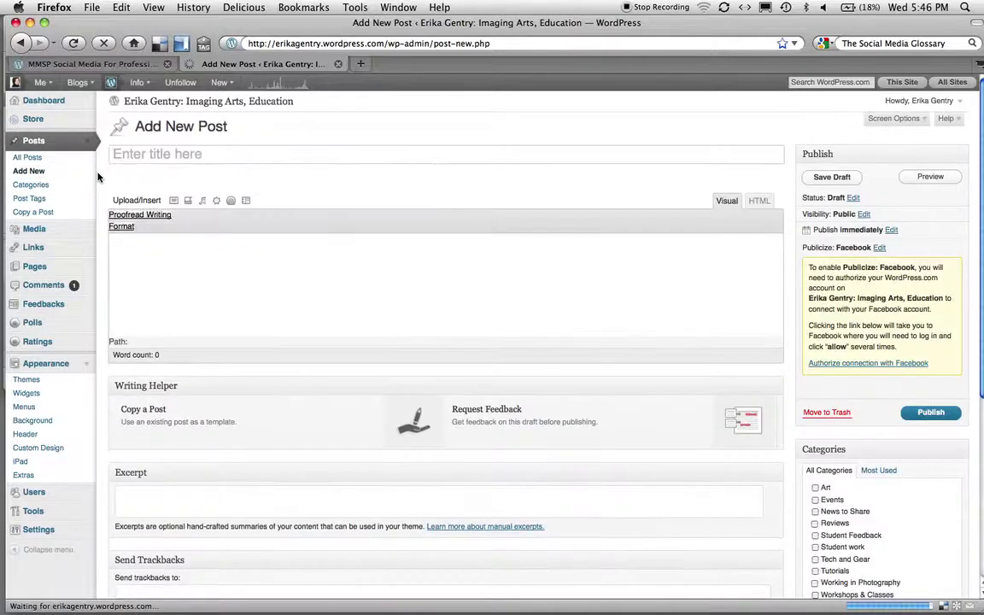
click(123, 155)
text(Introductory Post)
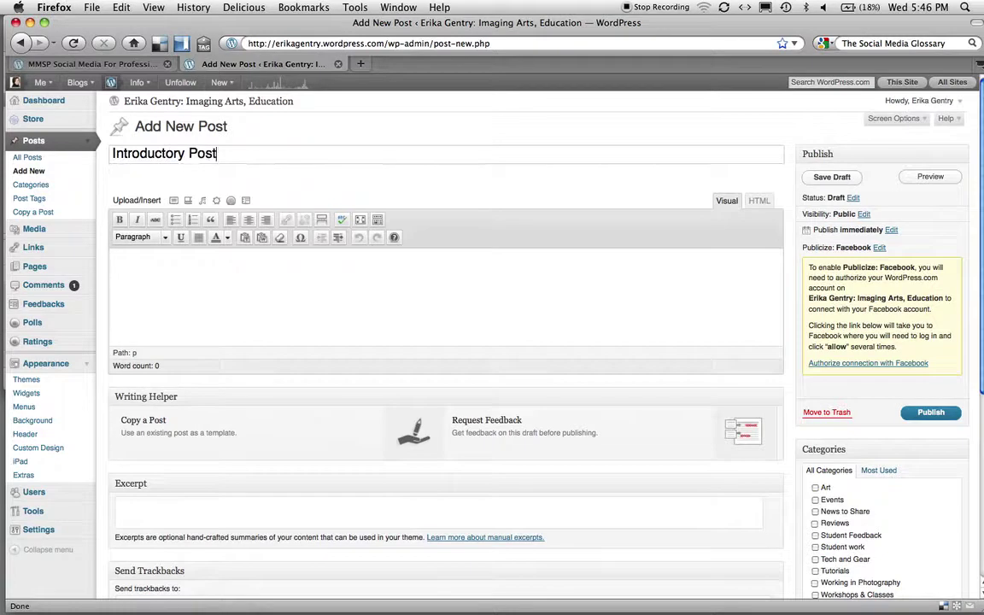
Step: Write the post body as two separate paragraphs reading "Address:" and "Mission statement:"
key(Tab)
text(Addre)
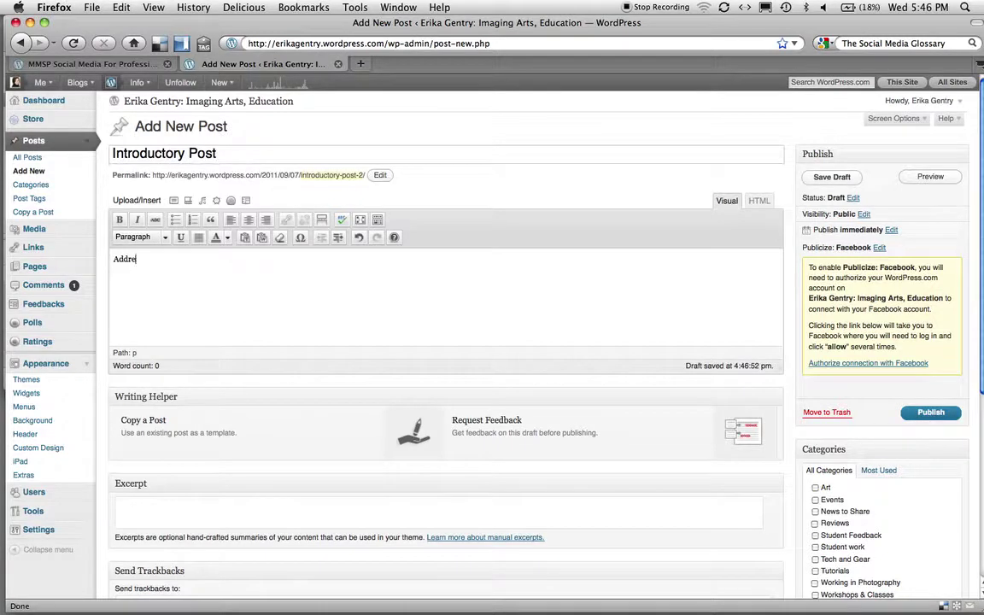
text(Mission )
text(sat)
text(tatement:)
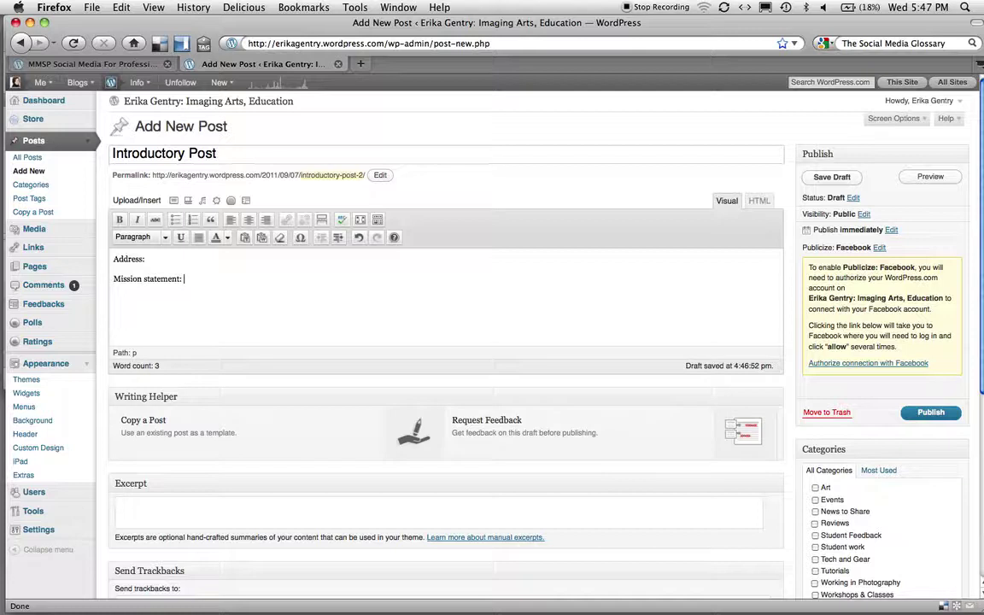
Step: Place the insertion point before "Address:", examine the computer, URL and Media Library options for adding an image, and close without inserting one
click(113, 260)
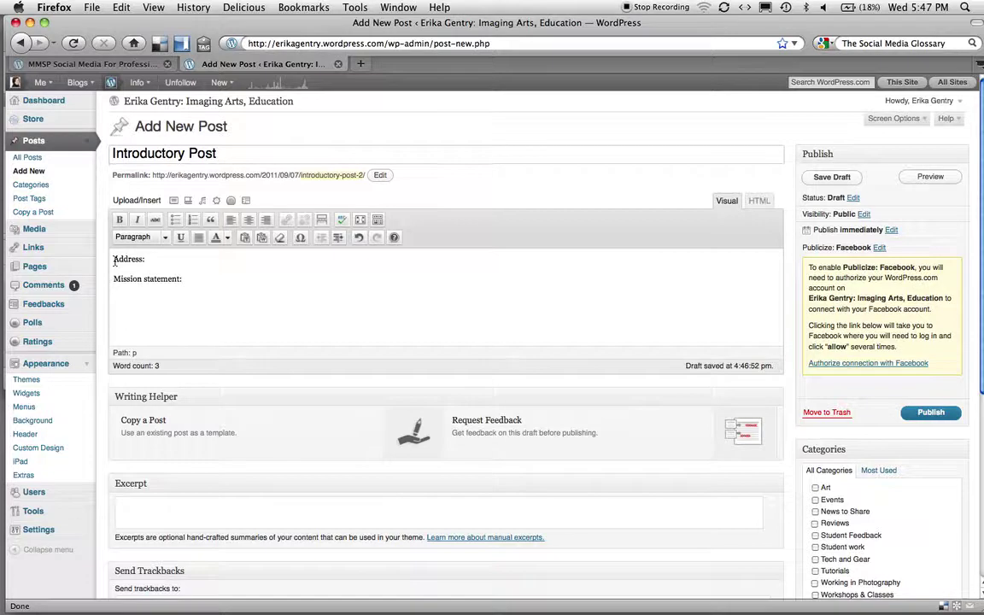
click(172, 201)
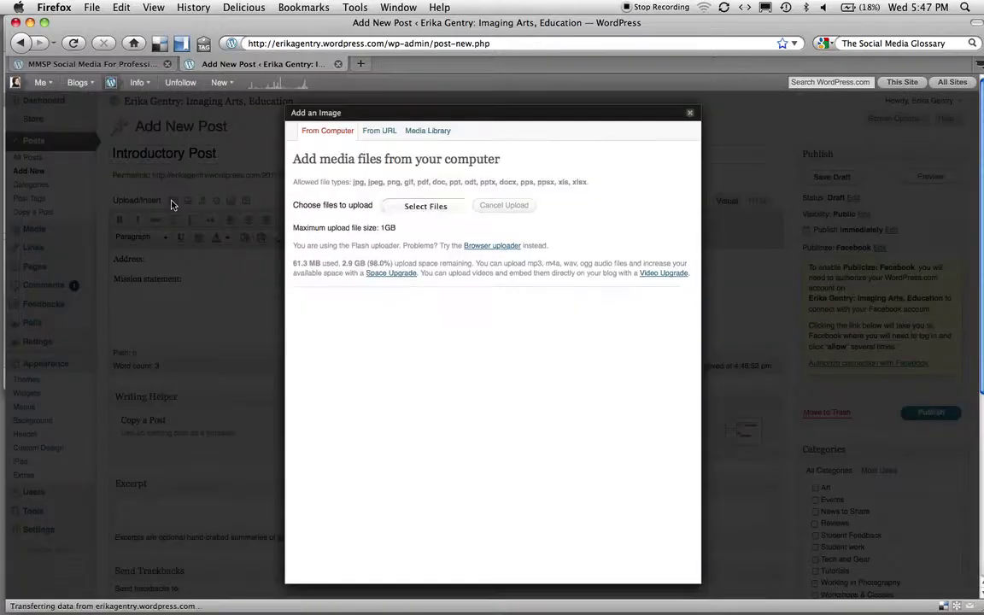
click(385, 135)
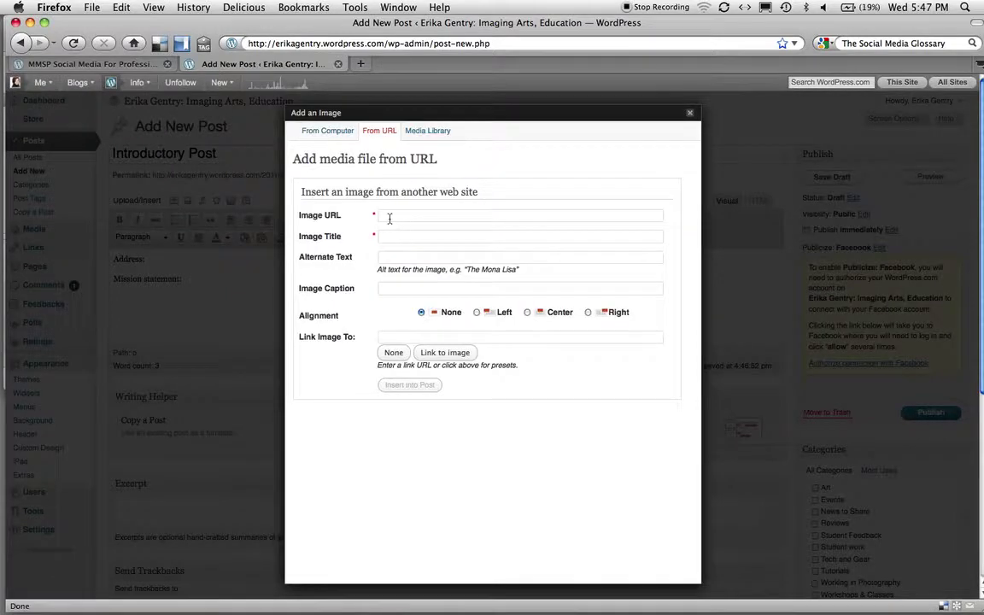
click(416, 134)
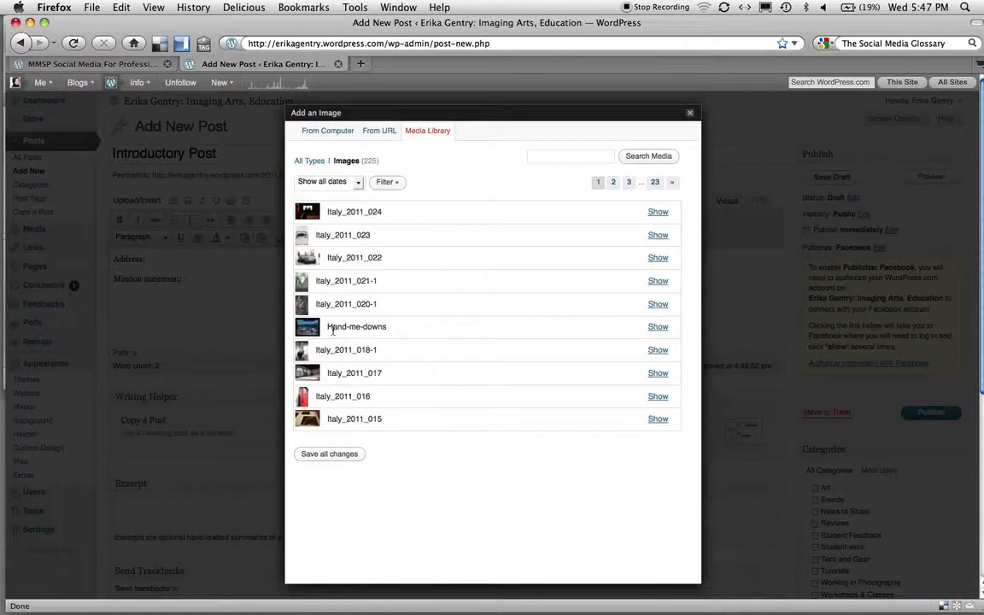
click(309, 161)
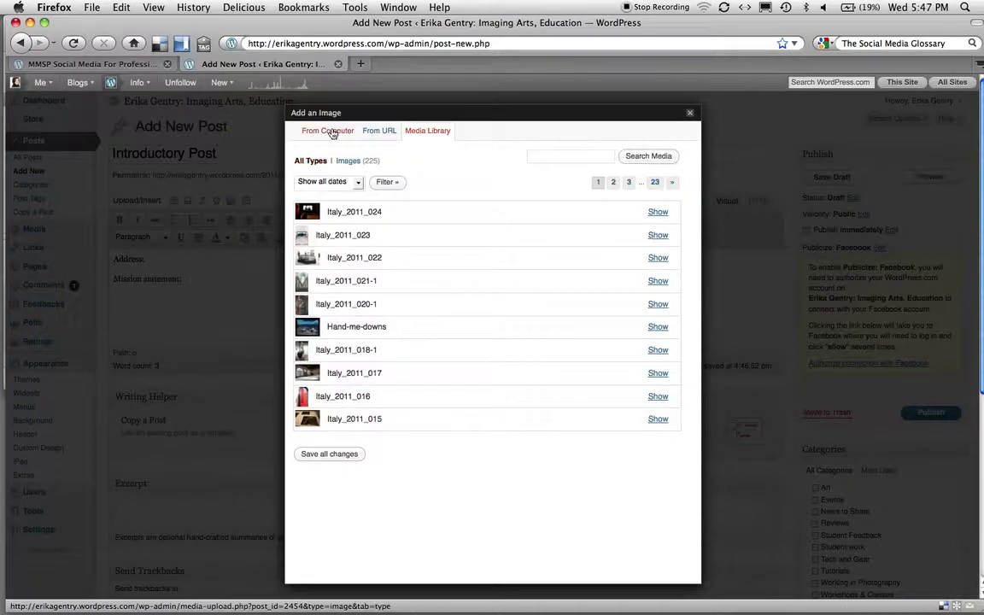
click(330, 132)
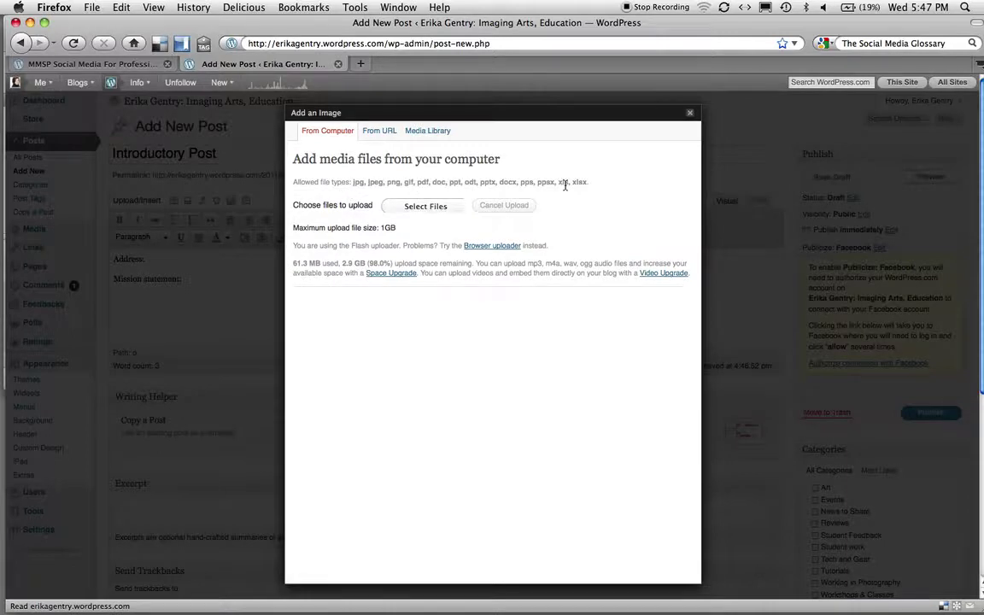
click(690, 112)
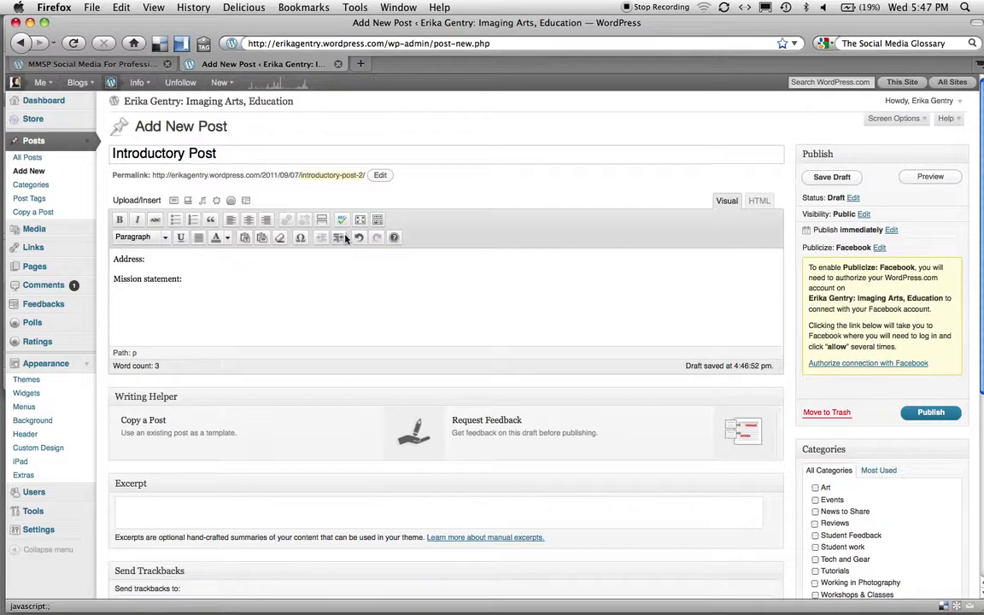
Step: Show the post body as HTML, save the post as a draft and preview it on the blog
click(758, 201)
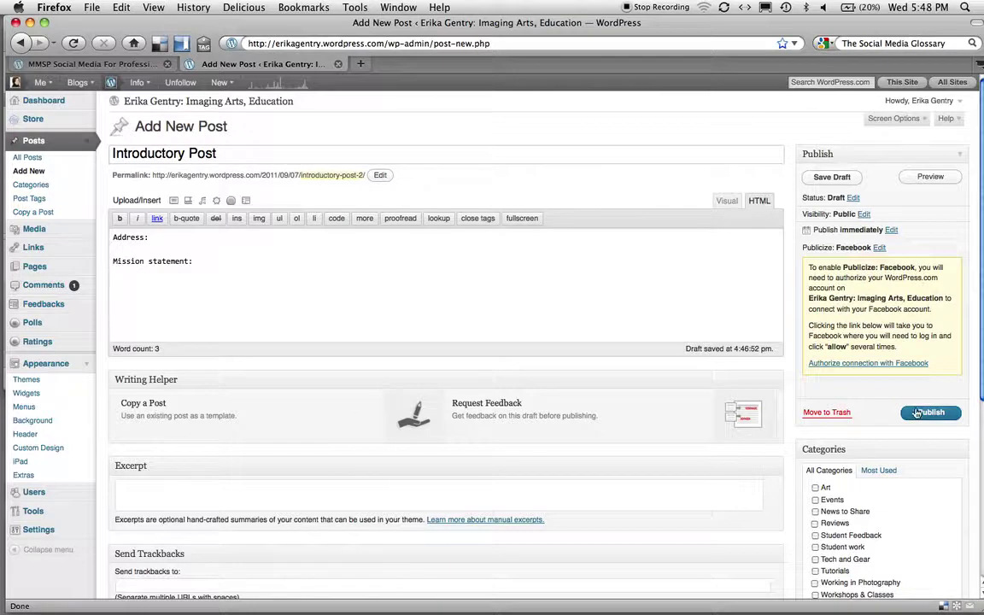
click(830, 177)
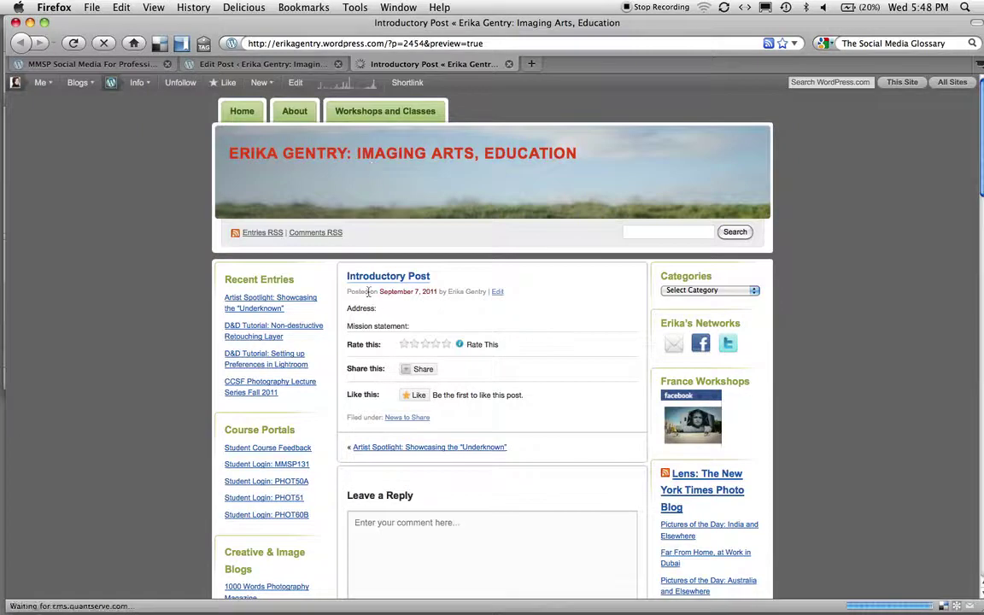
mouse_move(101, 82)
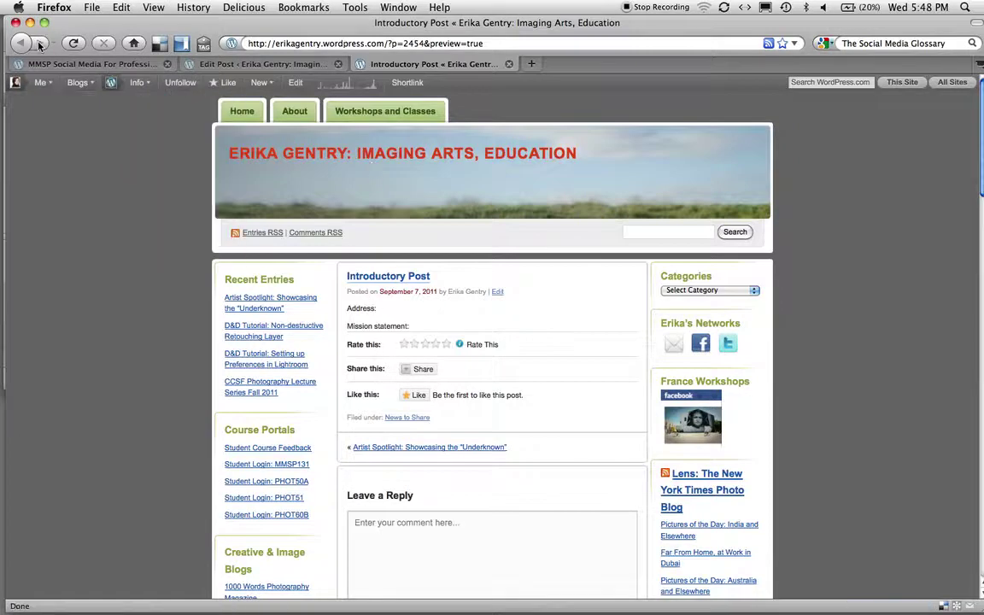
Step: Reopen the post for editing, expose its publish date and time fields, and review its excerpt, trackback, discussion, category and tag options
click(497, 292)
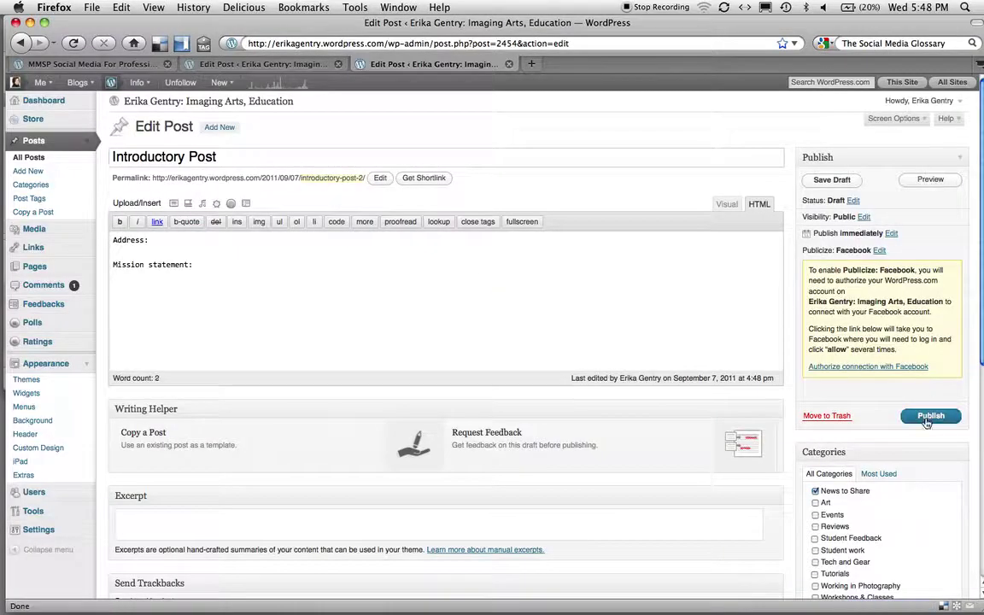
click(887, 234)
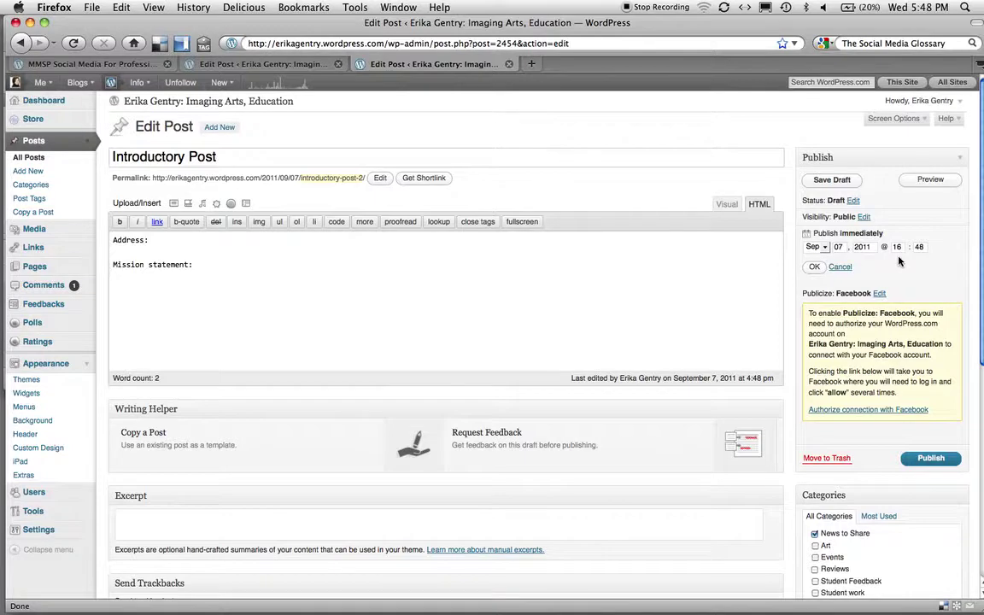
scroll(898, 261, down, 5)
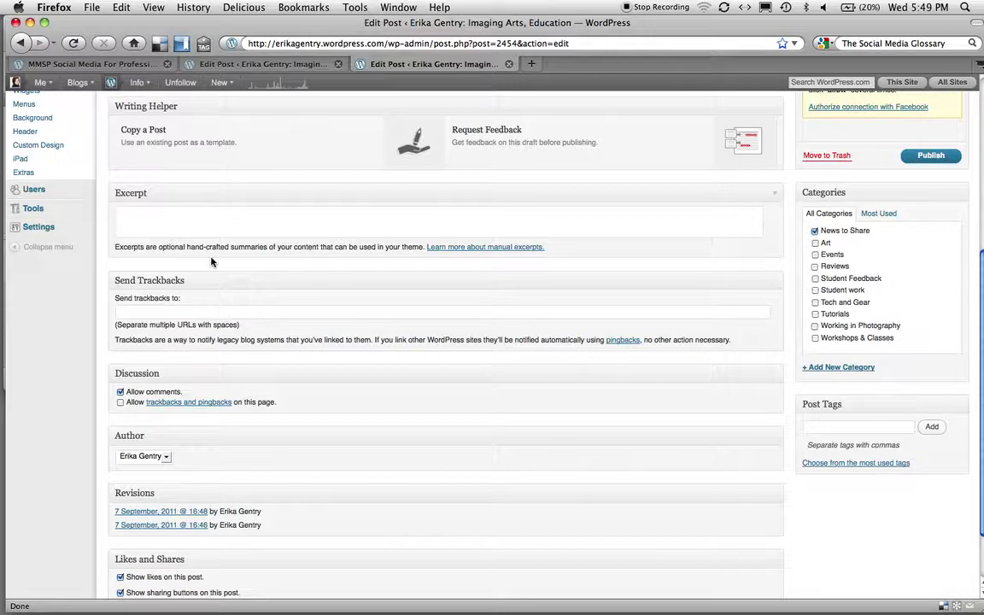
scroll(211, 260, down, 3)
scroll(211, 261, up, 10)
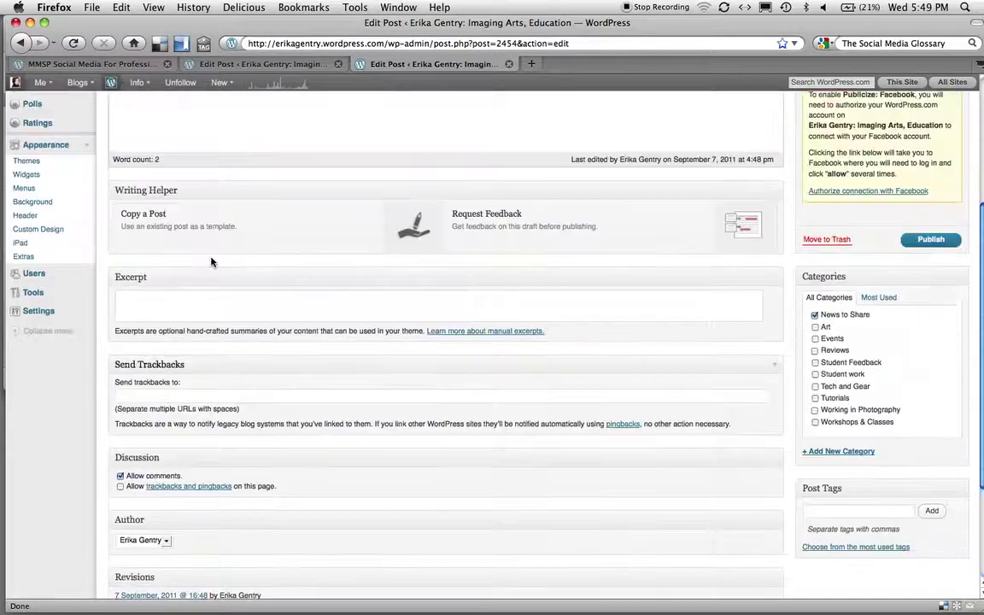
scroll(610, 333, down, 4)
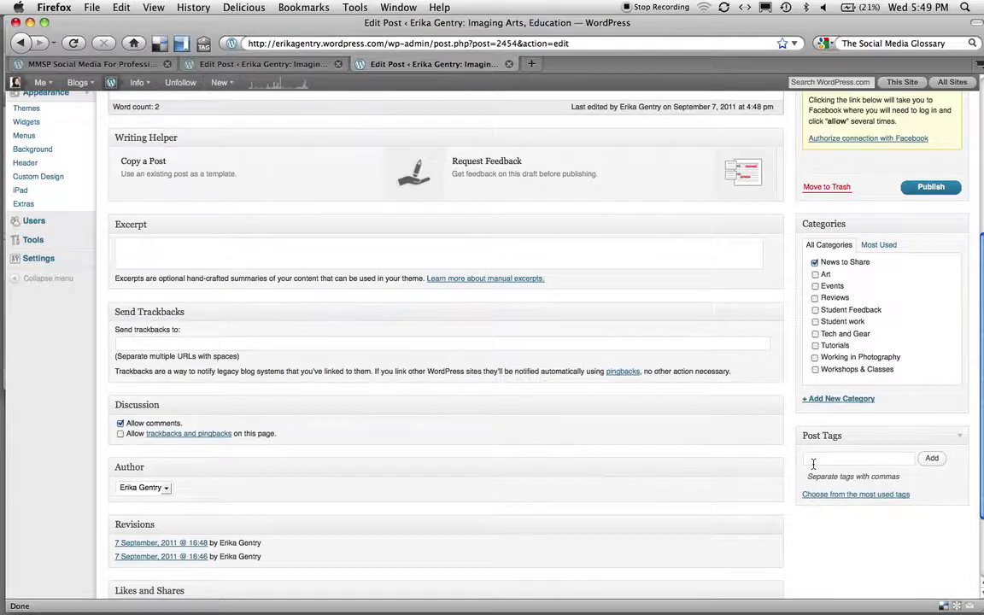
scroll(794, 460, up, 6)
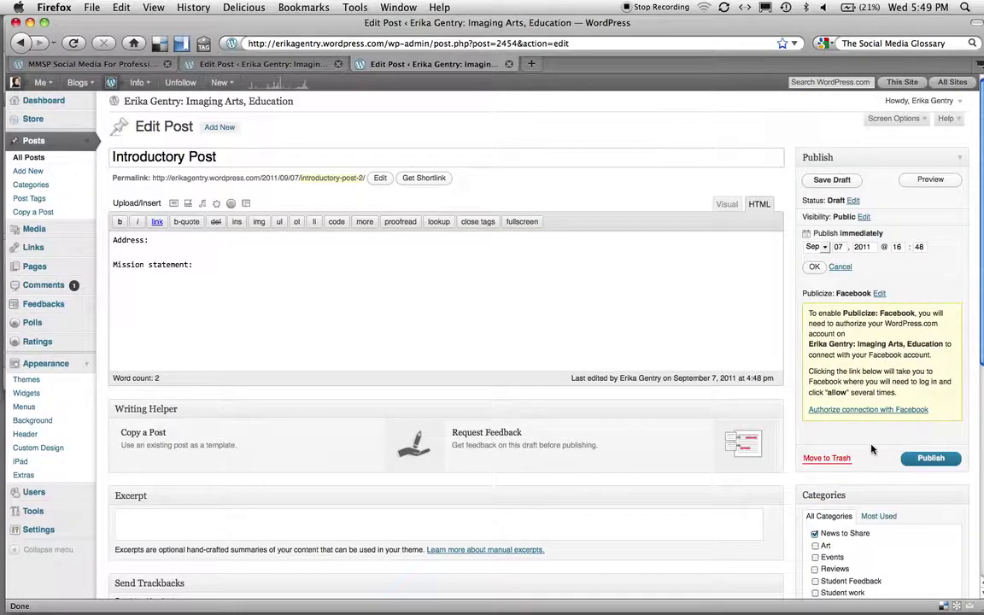
Step: Move the introductory post to the trash, and copy the web address of the blog's home page
click(835, 461)
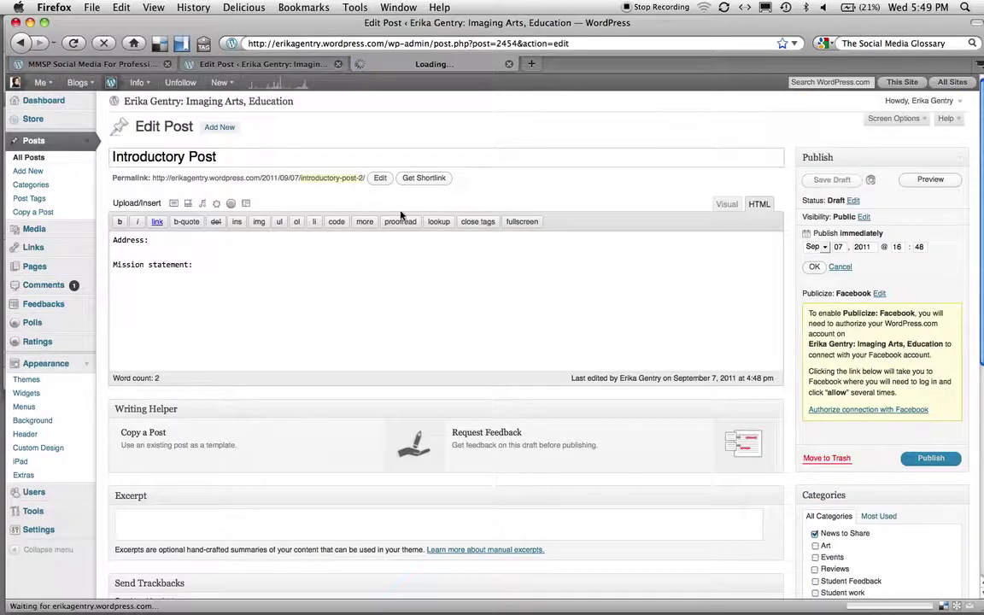
click(241, 107)
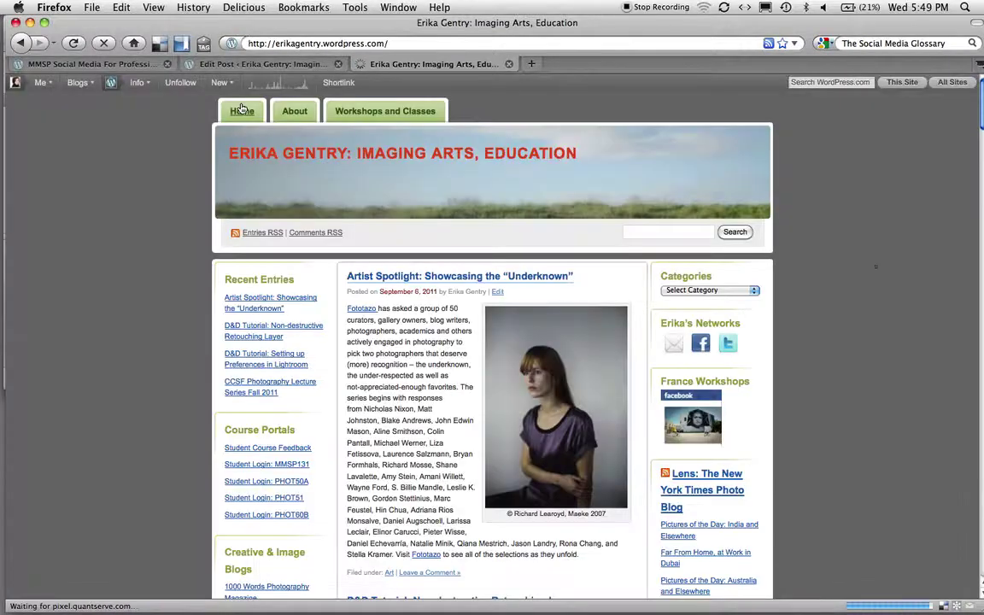
click(275, 44)
key(super+c)
key(super+c)
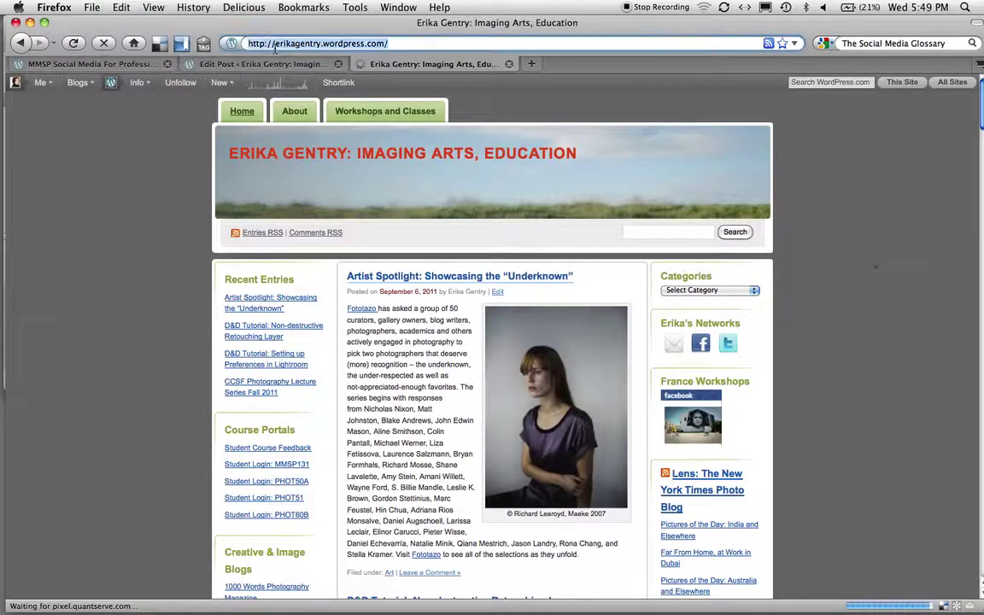
Step: Open the mmsp131.wordpress.com class blog's home page instead of its feed, and go to the comment form of "Week 4 – Starting Your Blog"
click(126, 64)
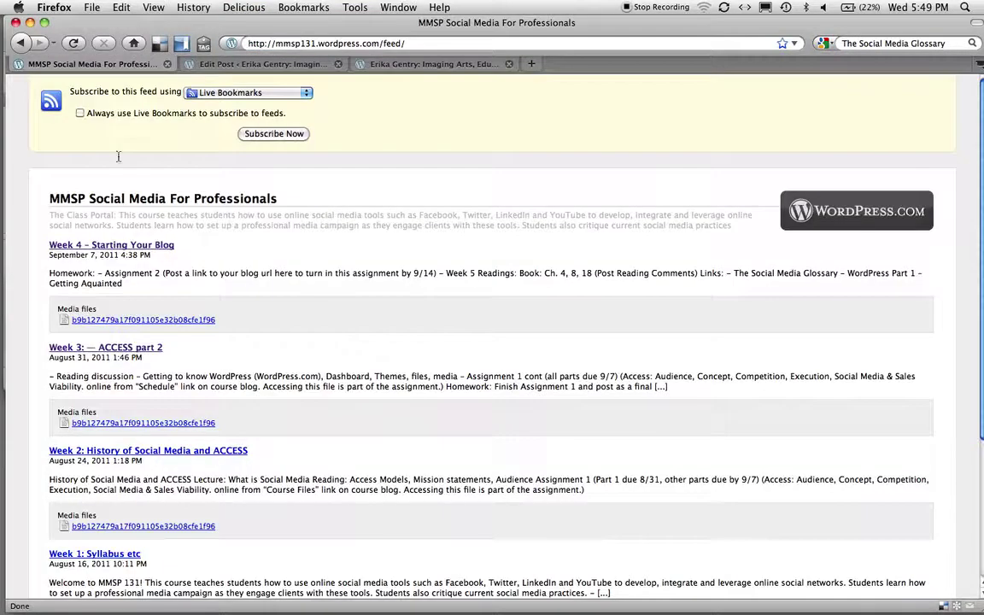
click(385, 44)
key(BackSpace)
key(BackSpace)
key(BackSpace)
key(BackSpace)
key(BackSpace)
key(Return)
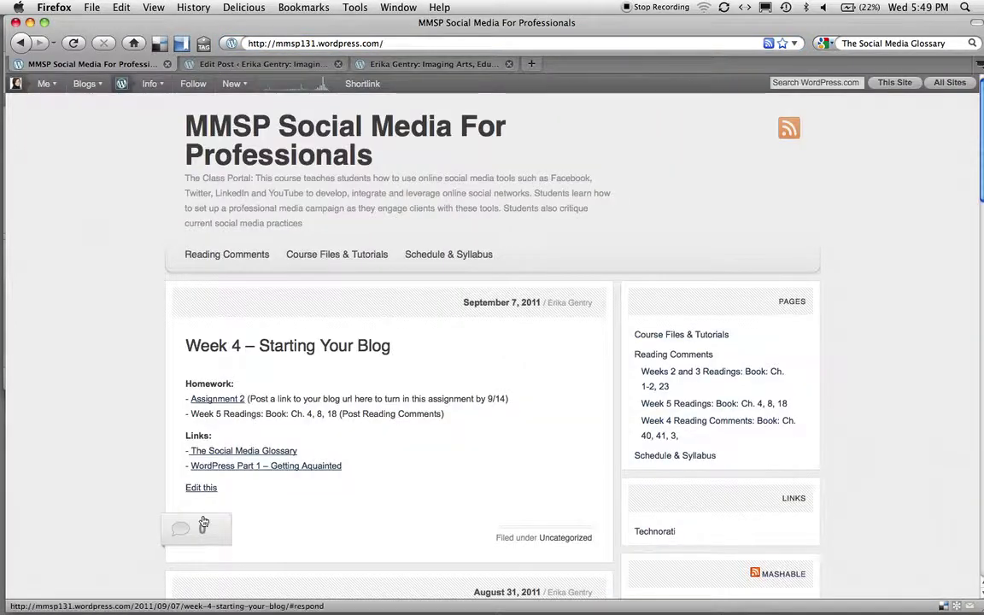
click(203, 522)
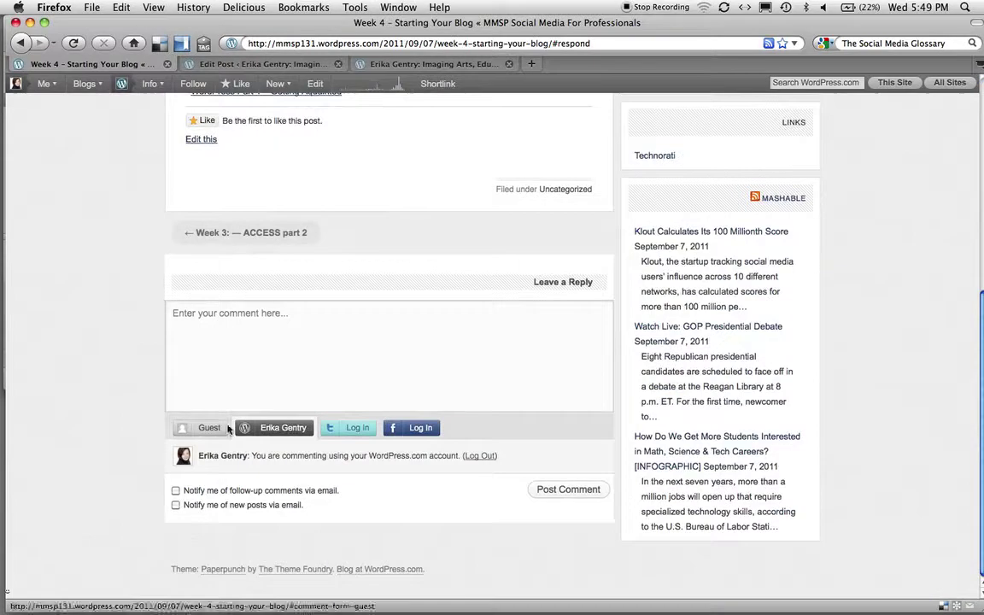
Step: Write the comment "Here is my course blog - please give feedback and thanks !", sign it with the first name and paste the blog's address
click(216, 341)
text(Here is m)
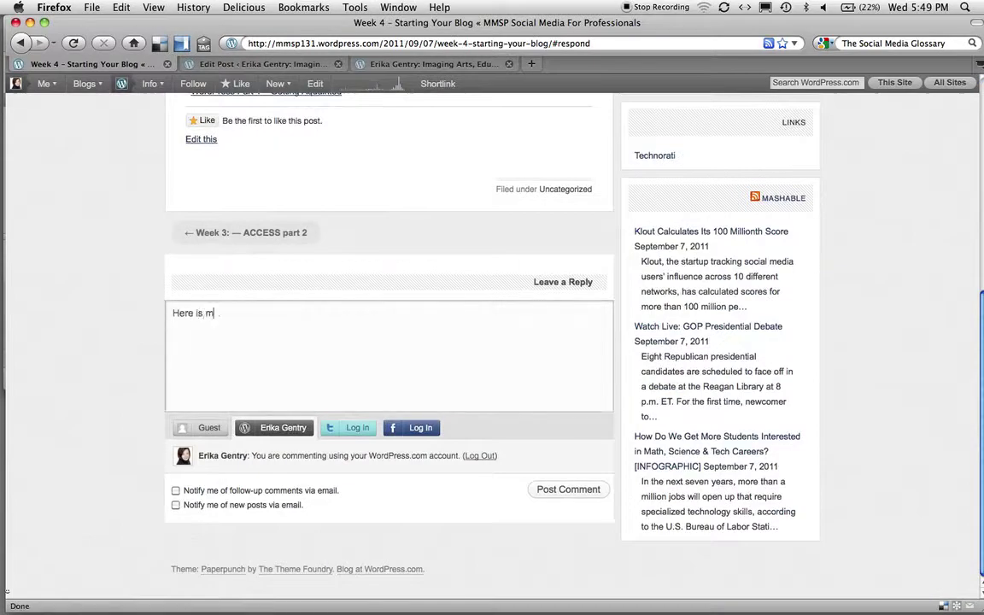
text(y course blog - please gi)
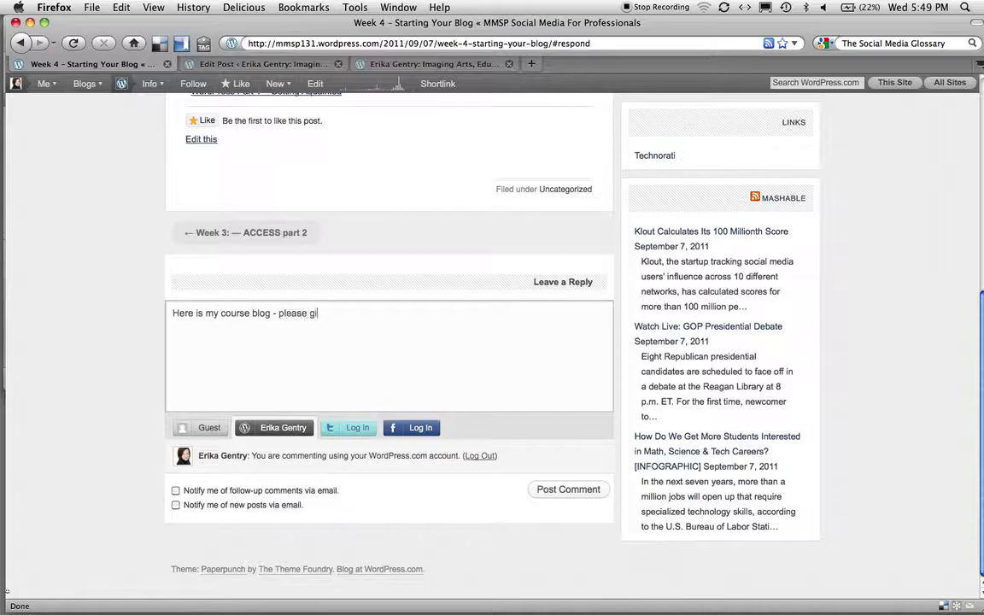
text(ve feedback and thanks ! -)
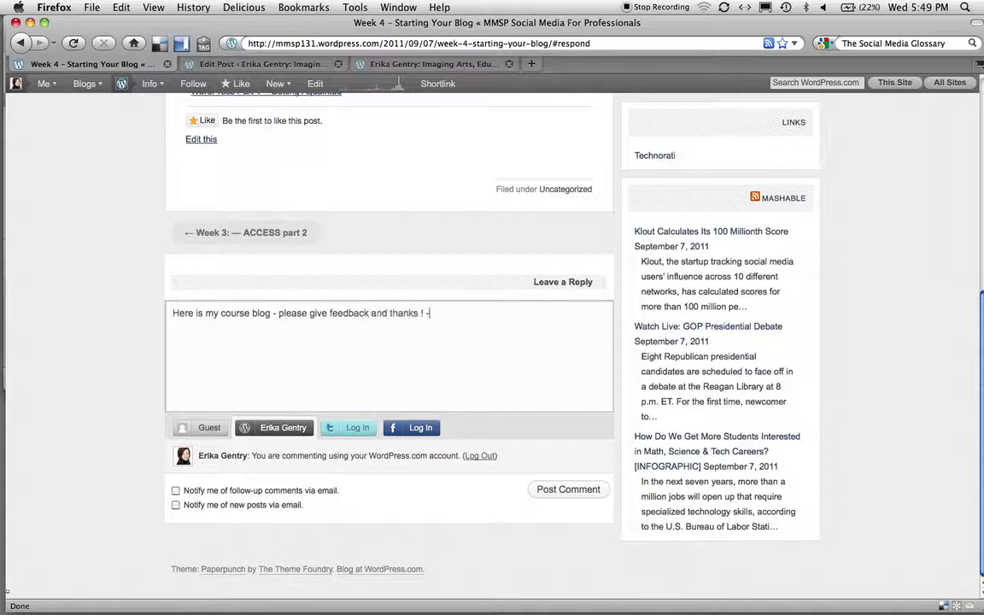
text(Erika)
key(super+v)
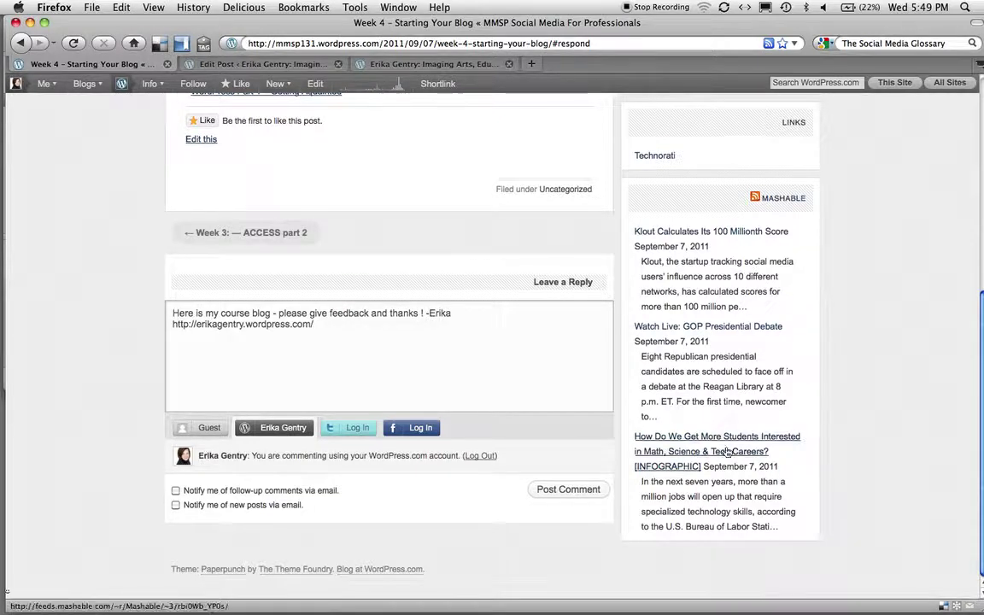
Step: Insert "Example of turning in Assignment 2: " at the beginning of the comment
click(173, 316)
text(Example of )
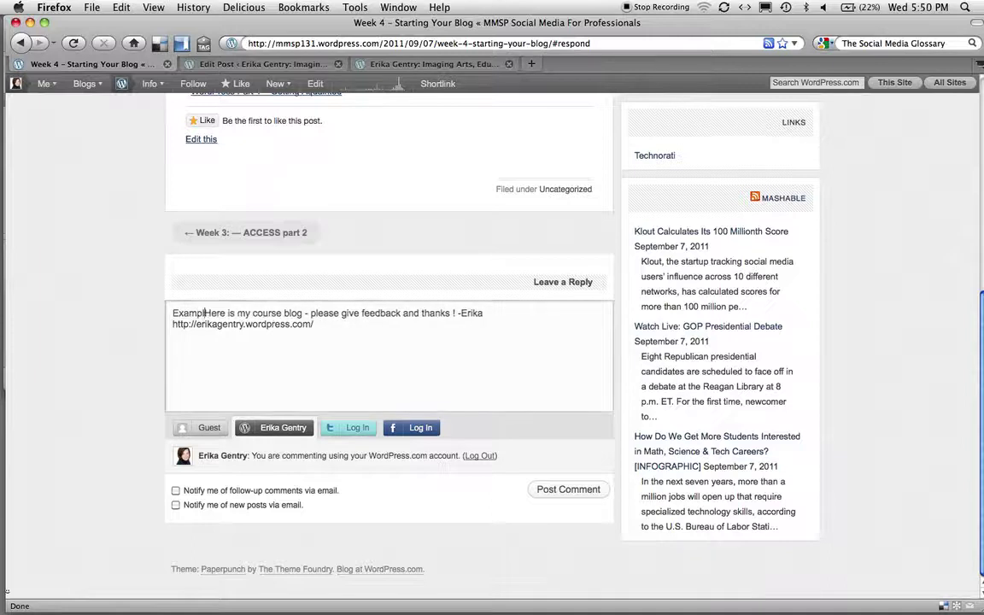
text(turning in )
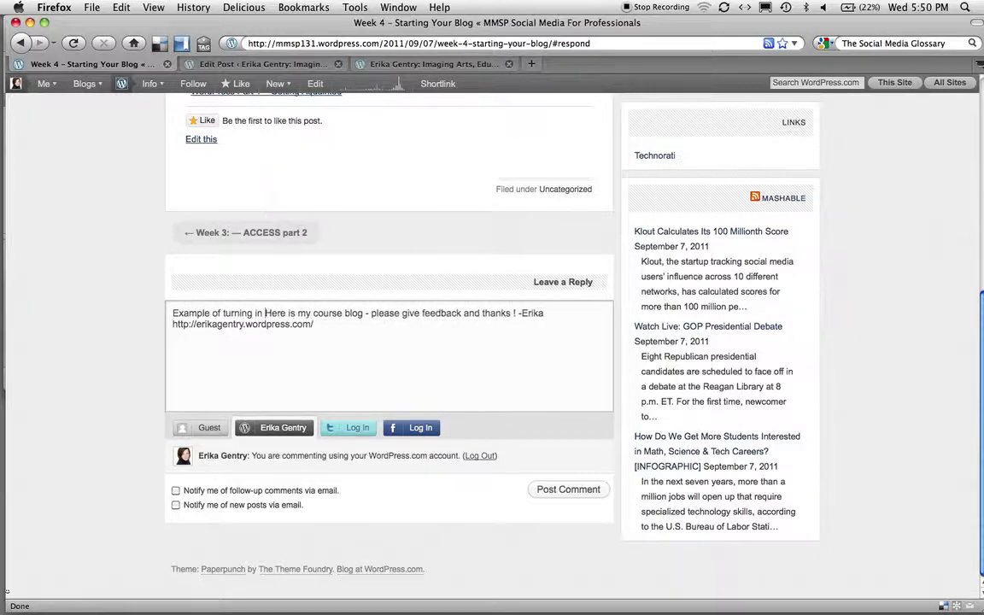
text(Assignment)
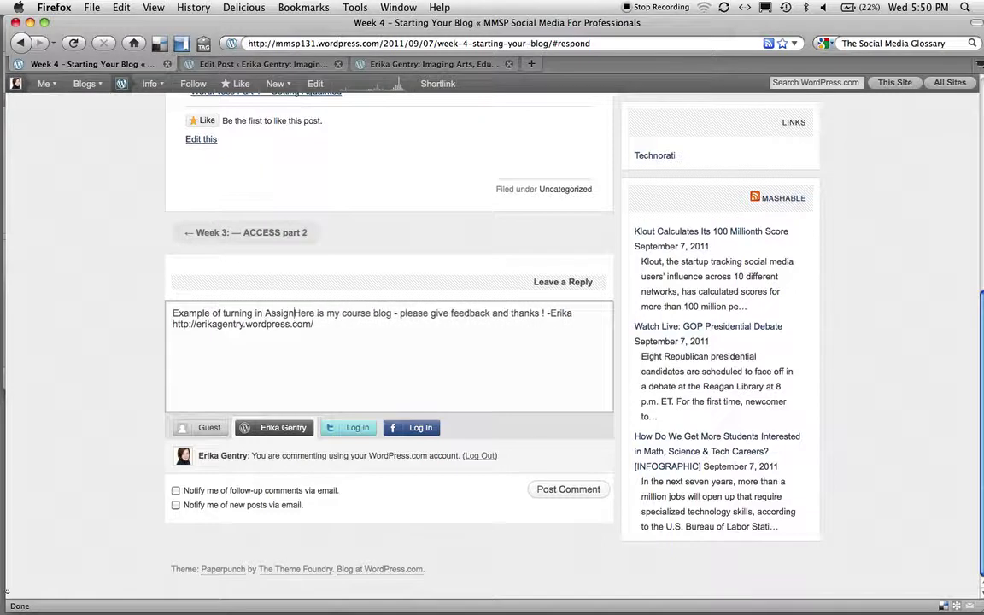
text( 2:)
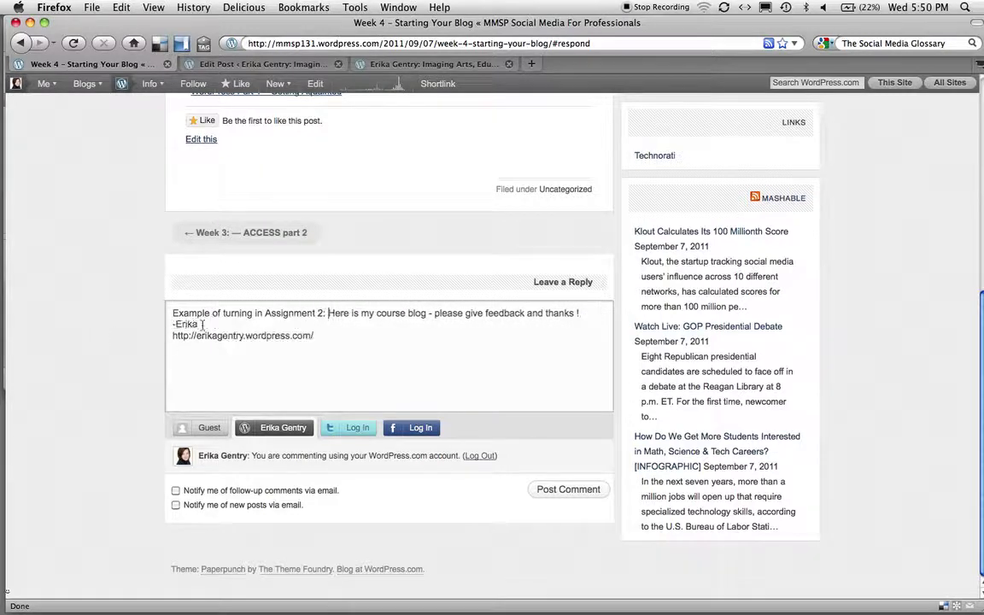
Step: Remove the space before the comment's exclamation mark, keep the signature directly after it, and post the comment
drag(197, 324, 159, 325)
click(173, 327)
key(BackSpace)
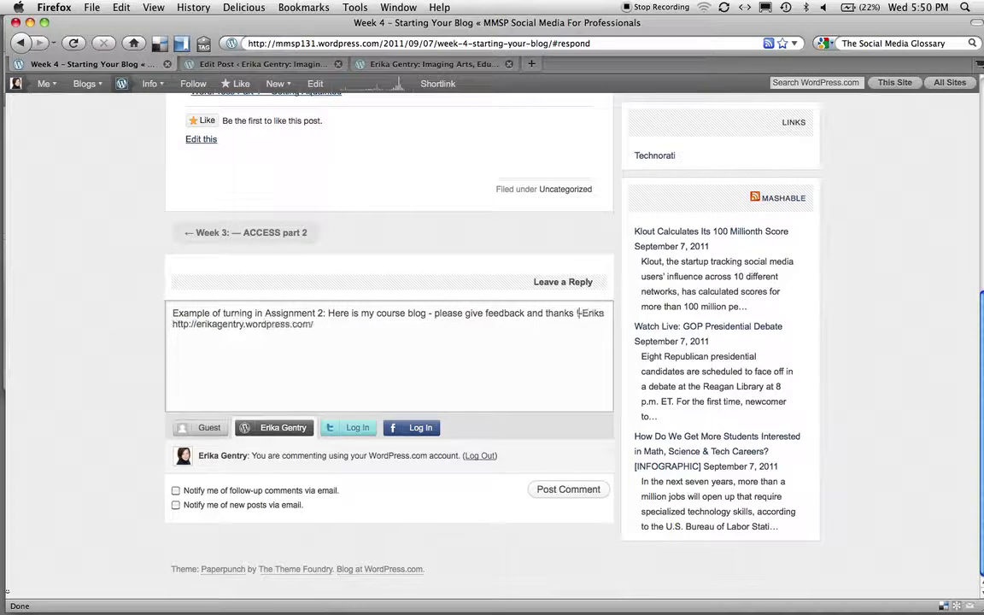
key(Return)
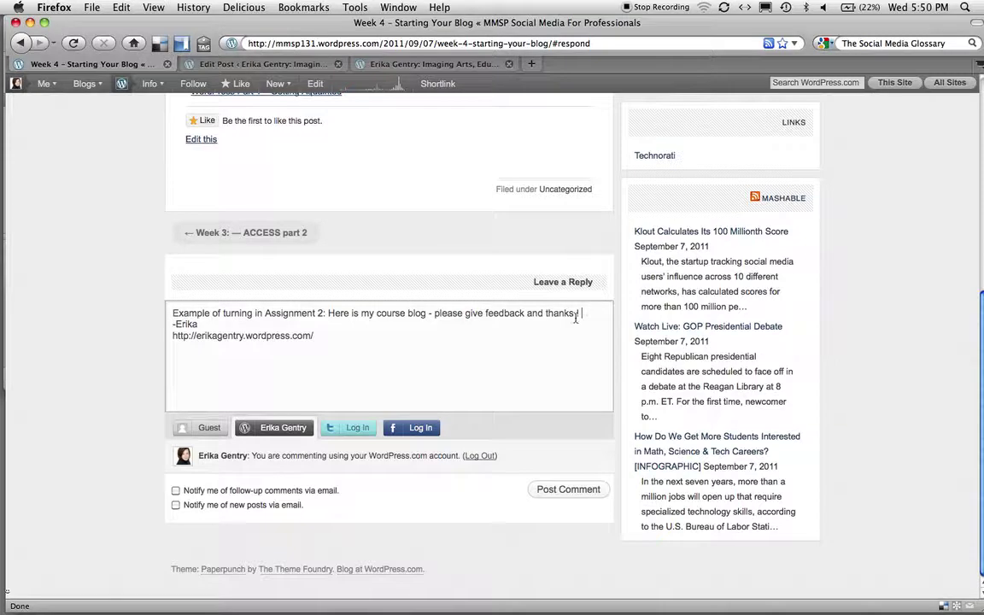
key(BackSpace)
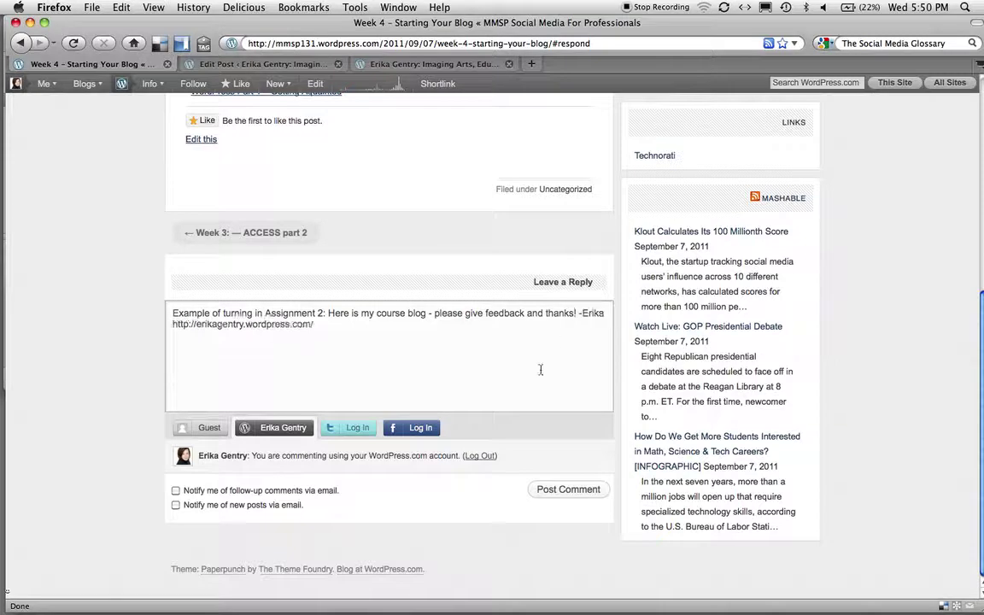
click(569, 490)
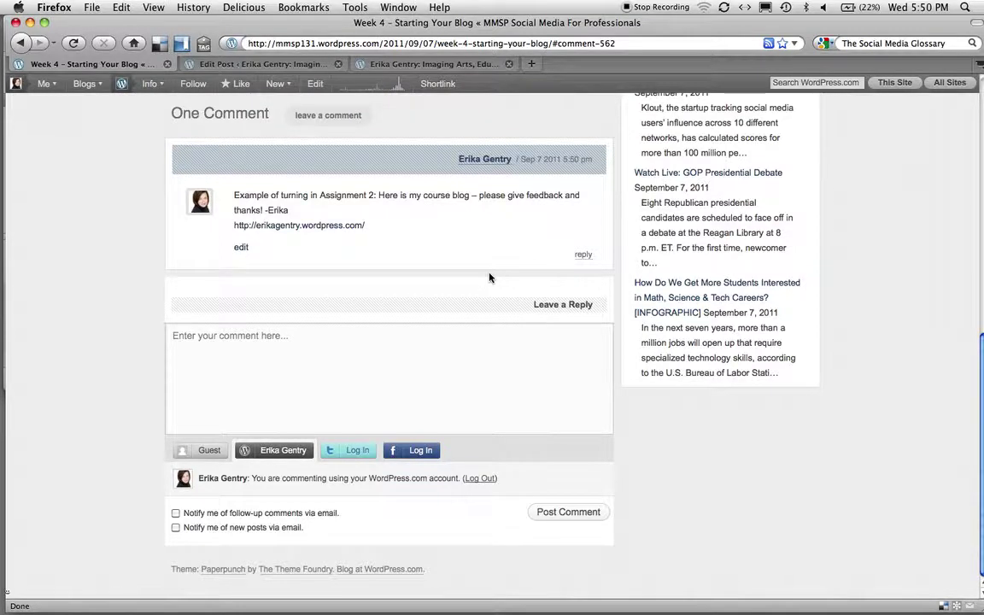
scroll(489, 278, up, 10)
scroll(284, 368, down, 2)
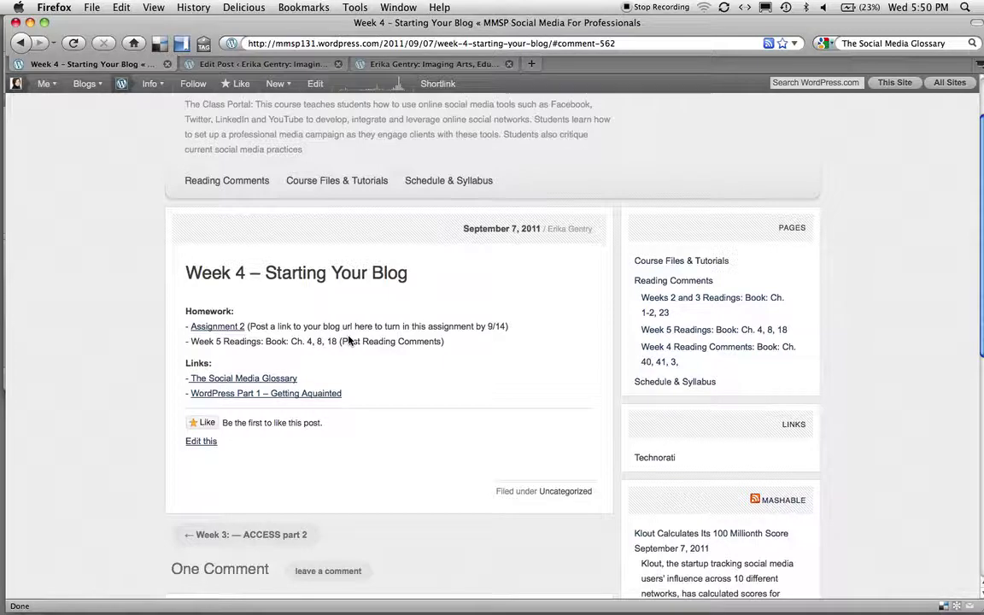
mouse_move(371, 611)
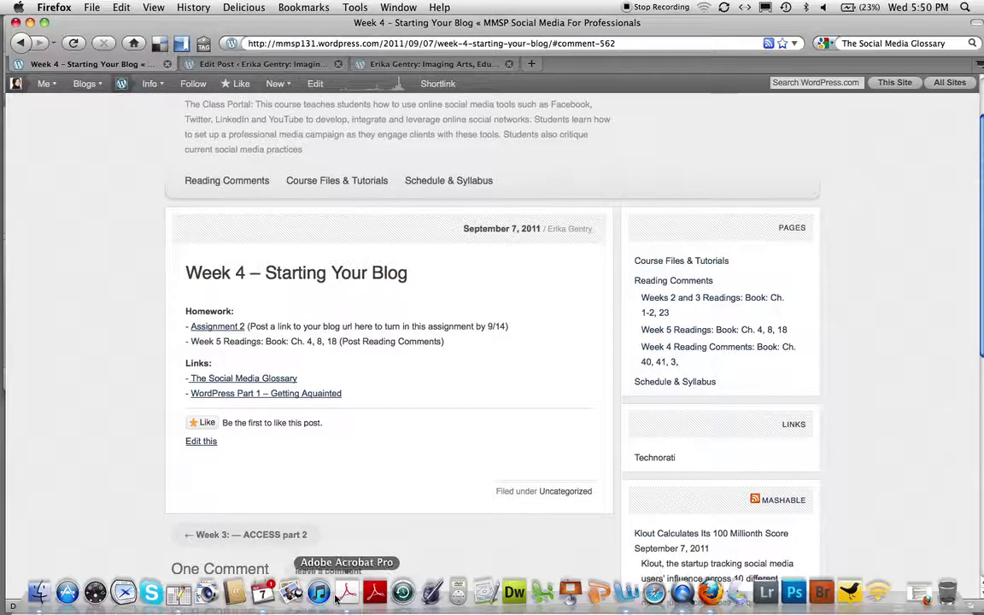